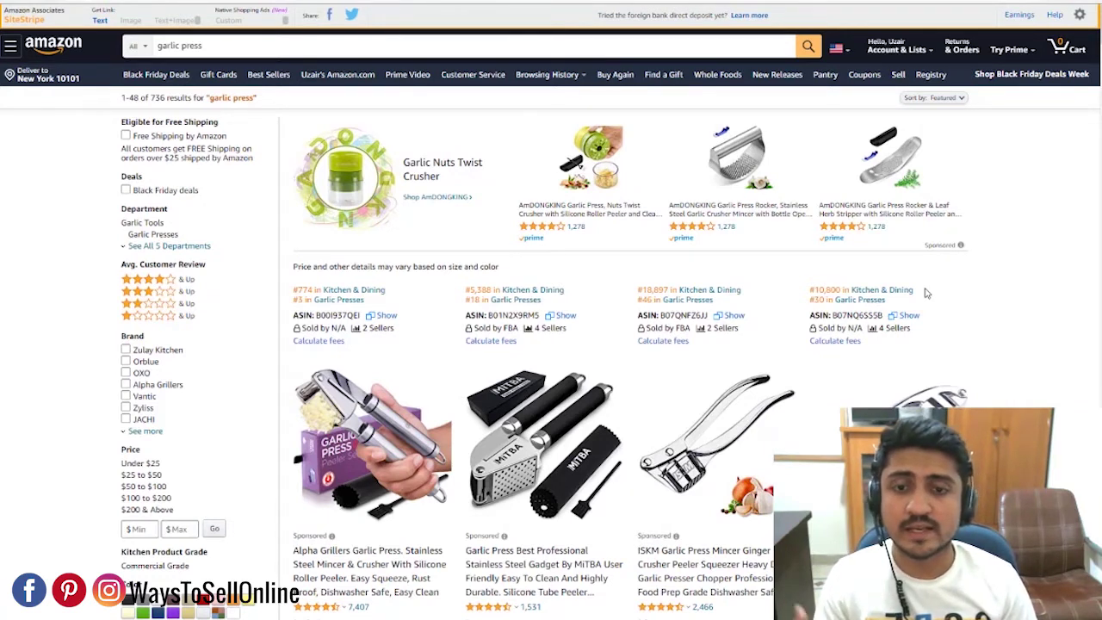
- Run the Jungle Scout extension on the garlic press search results
scroll(1009, 330, down, 3)
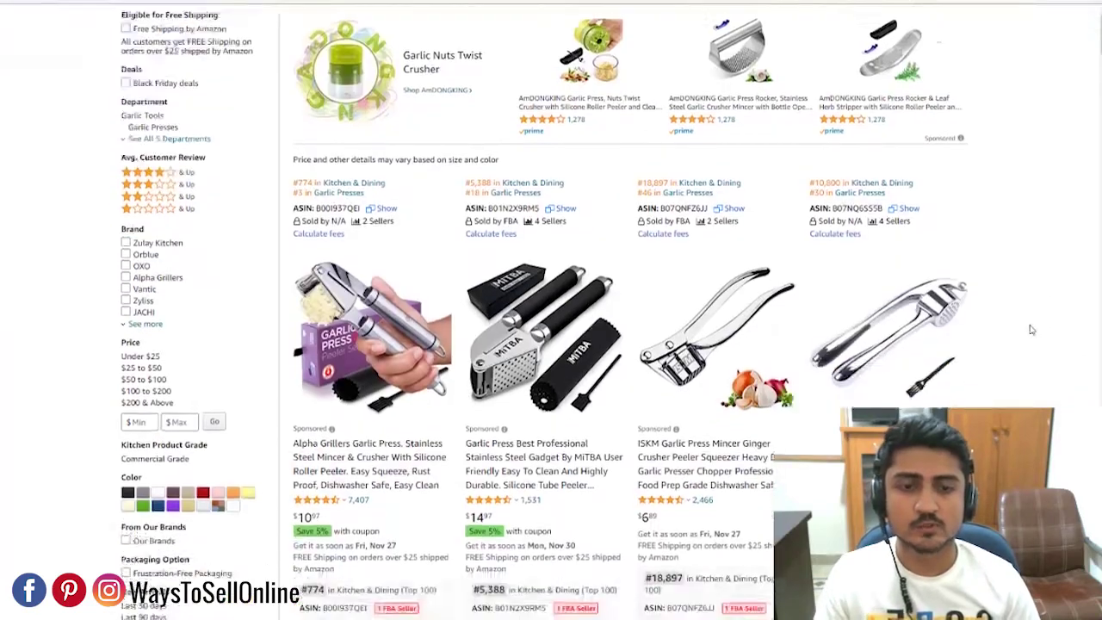
scroll(1010, 330, down, 2)
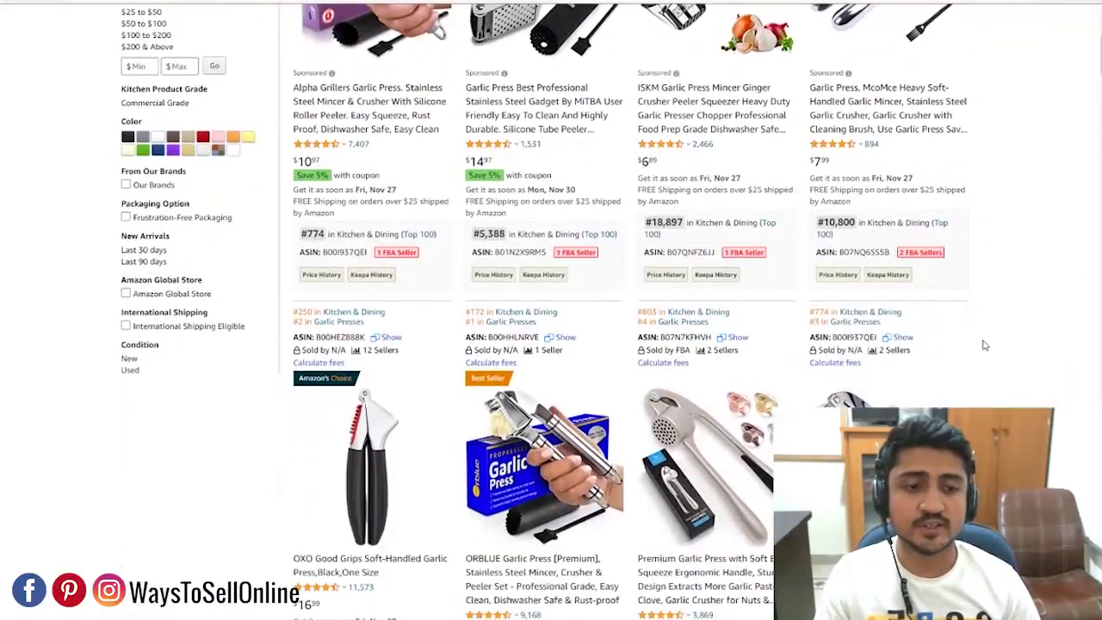
scroll(1004, 327, down, 6)
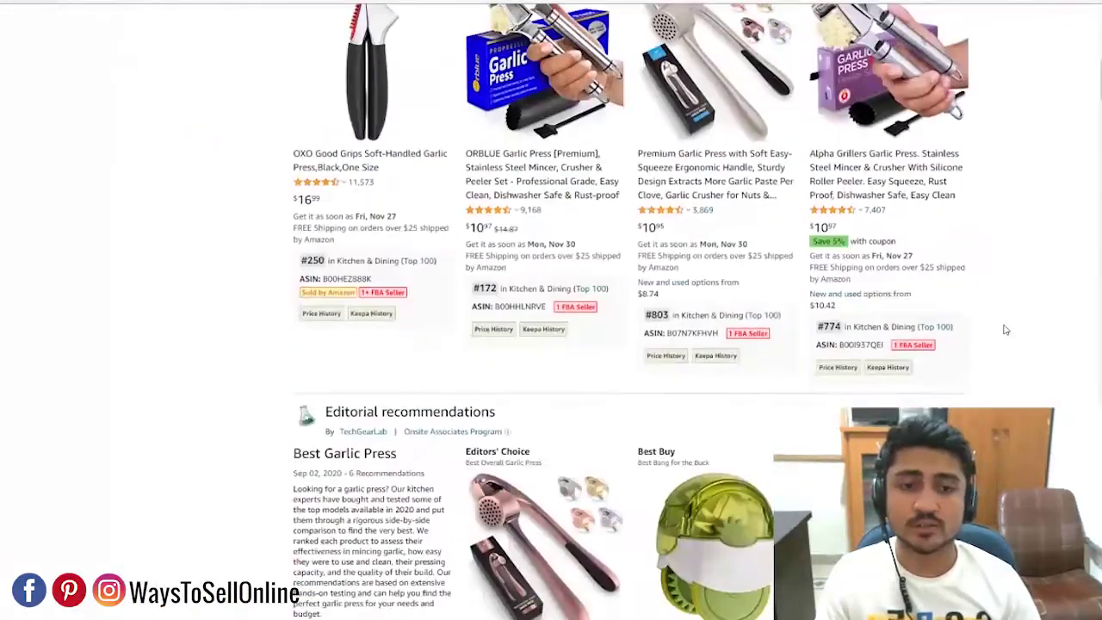
scroll(1004, 333, down, 2)
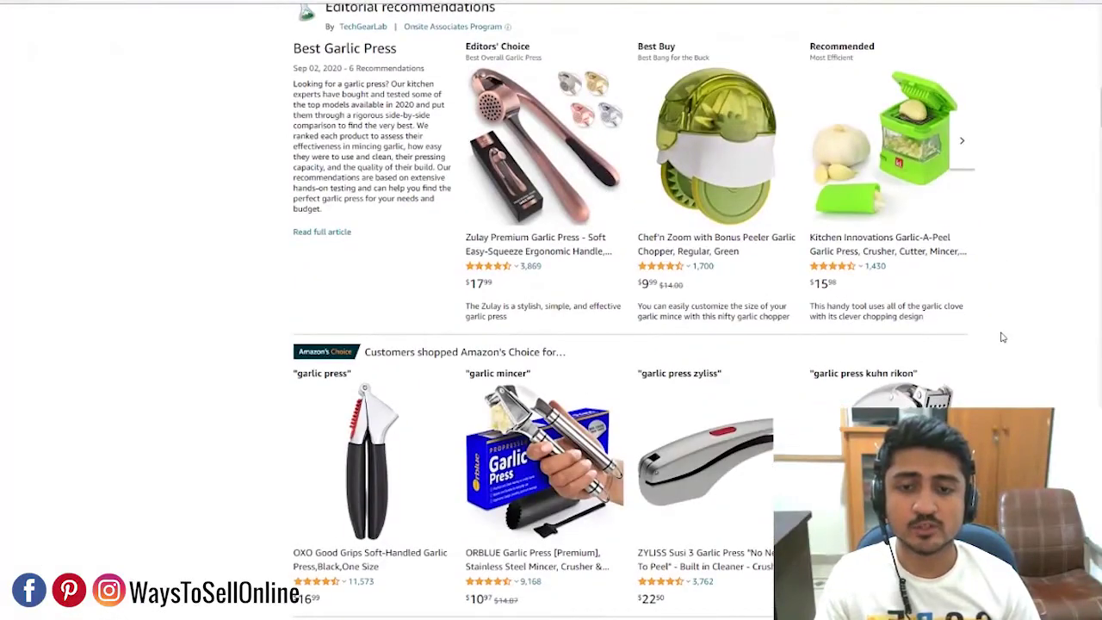
click(1061, 3)
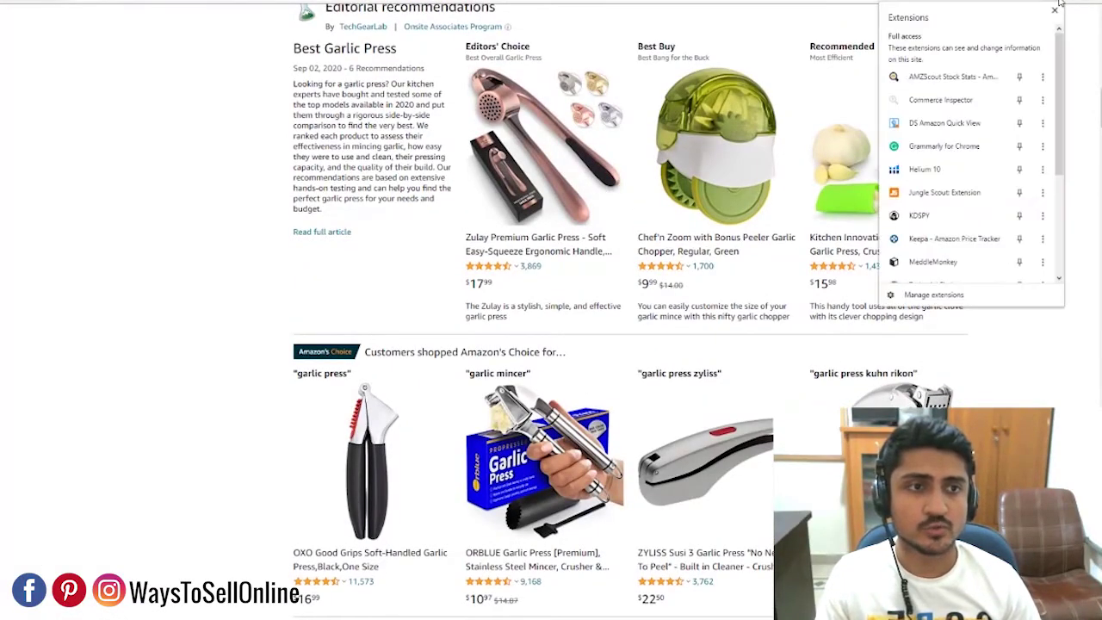
click(951, 193)
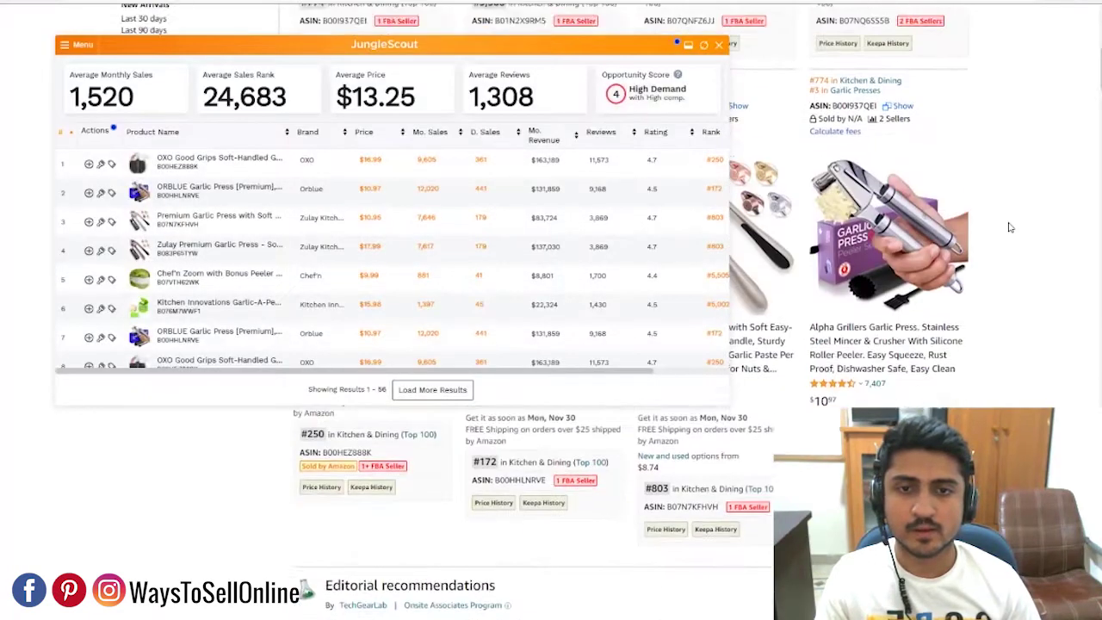
- Compare the monthly revenue figures of the listed garlic press products in the Jungle Scout table
mouse_move(248, 193)
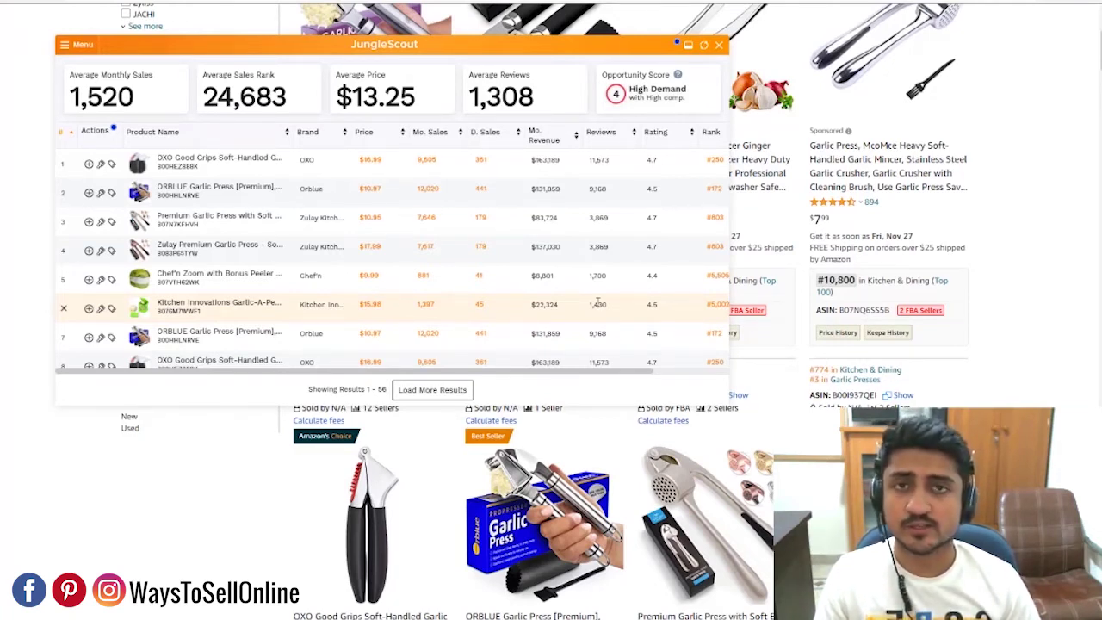
drag(527, 163, 581, 190)
click(524, 222)
drag(524, 222, 583, 225)
drag(528, 276, 588, 280)
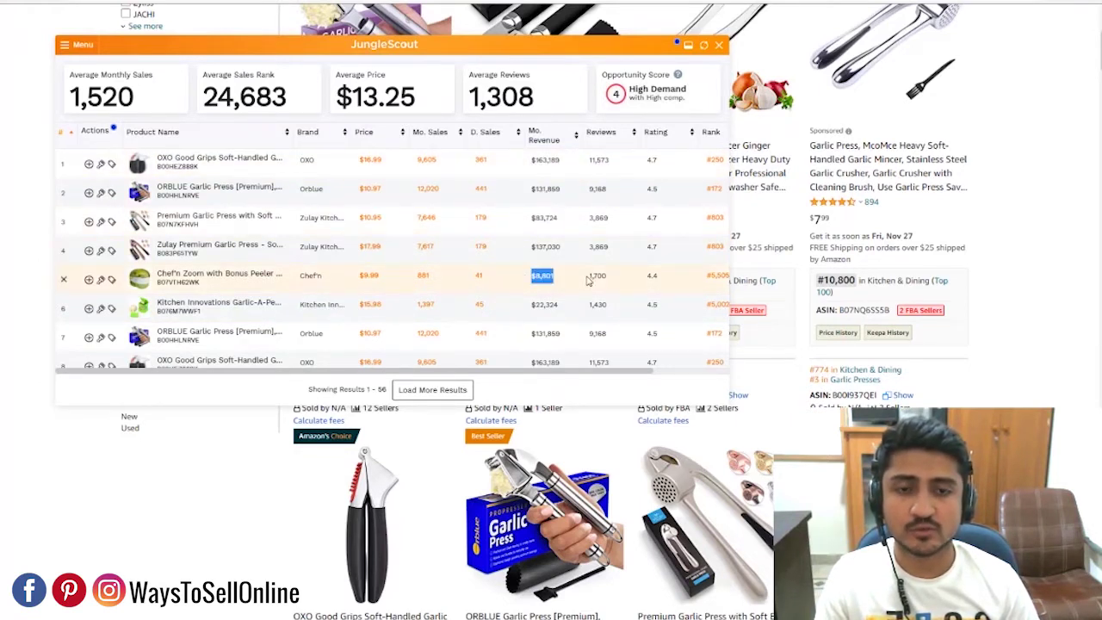
drag(527, 306, 593, 307)
drag(531, 368, 564, 370)
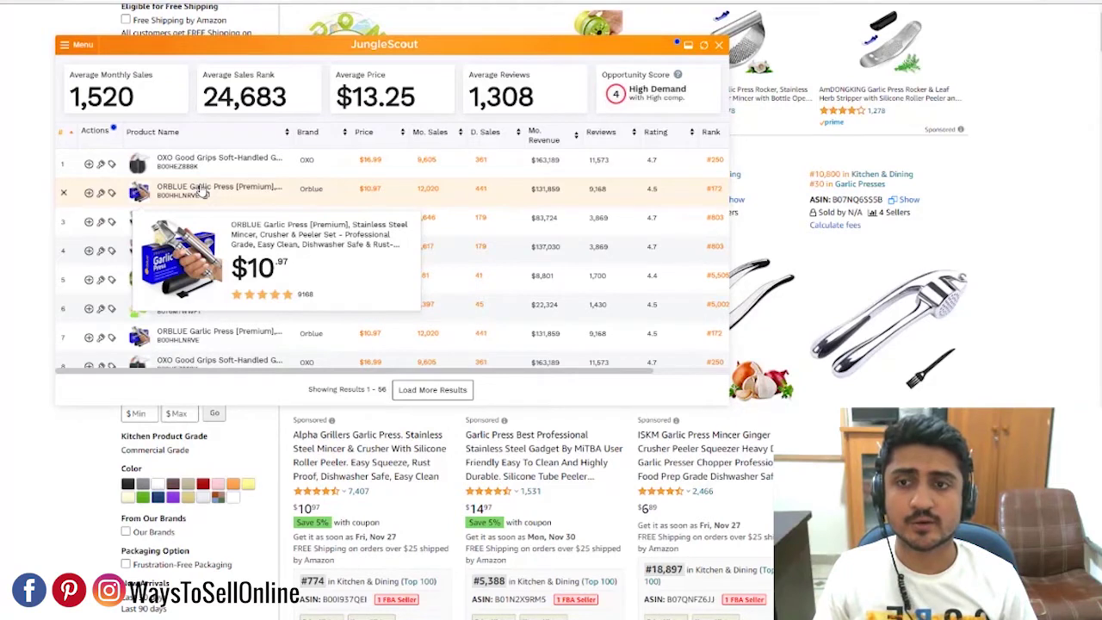
- Open the ORBLUE Garlic Press [Premium] listing in a new browser tab and switch to it
right_click(199, 191)
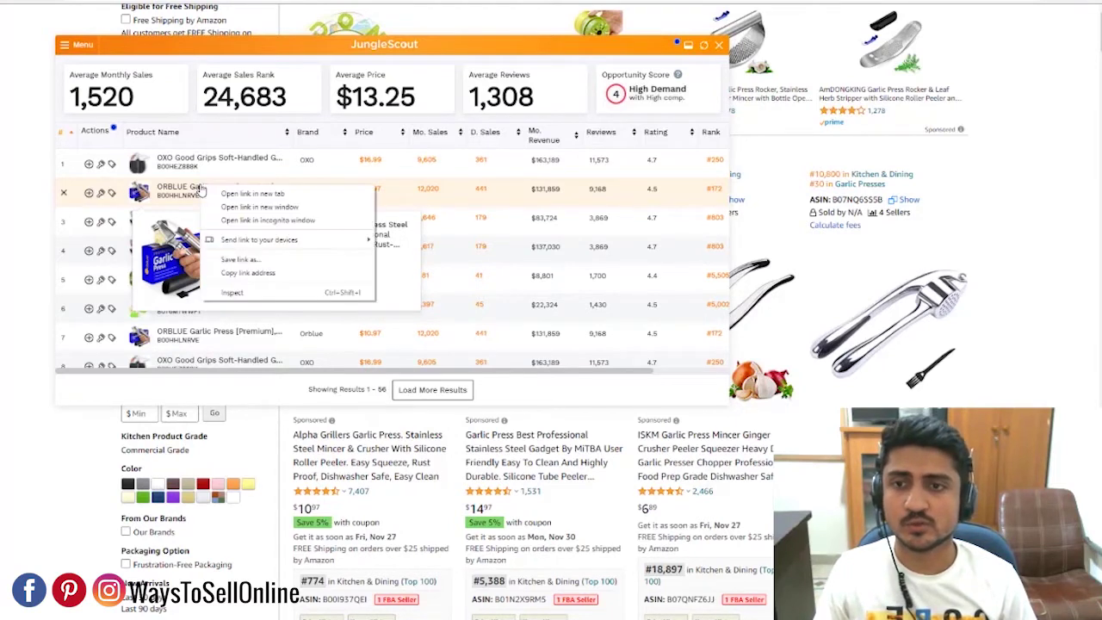
click(226, 191)
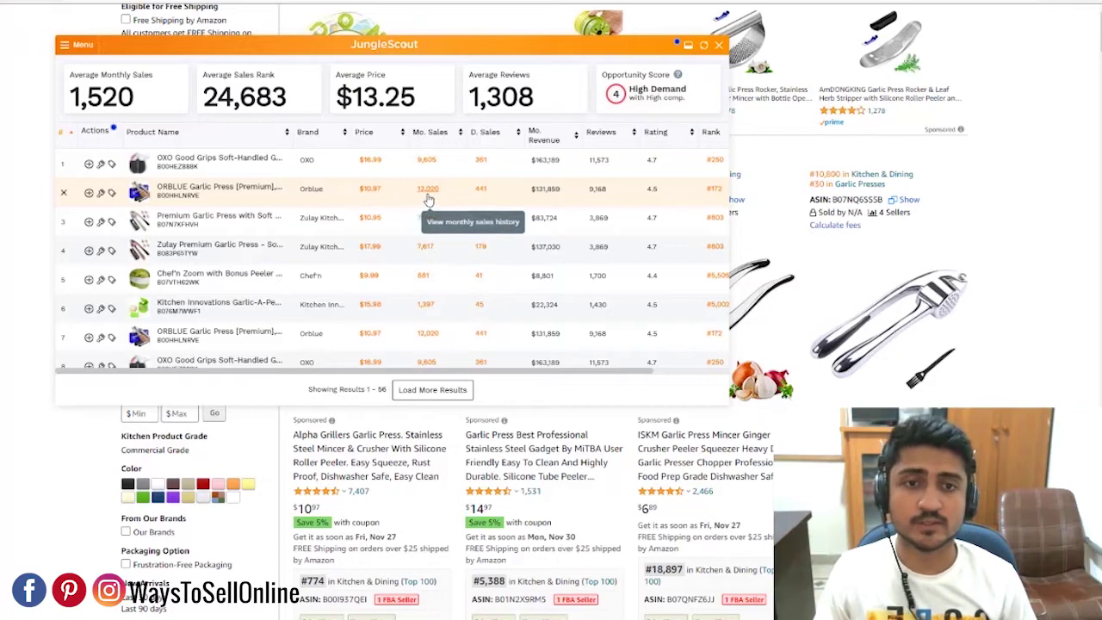
key(ctrl+Tab)
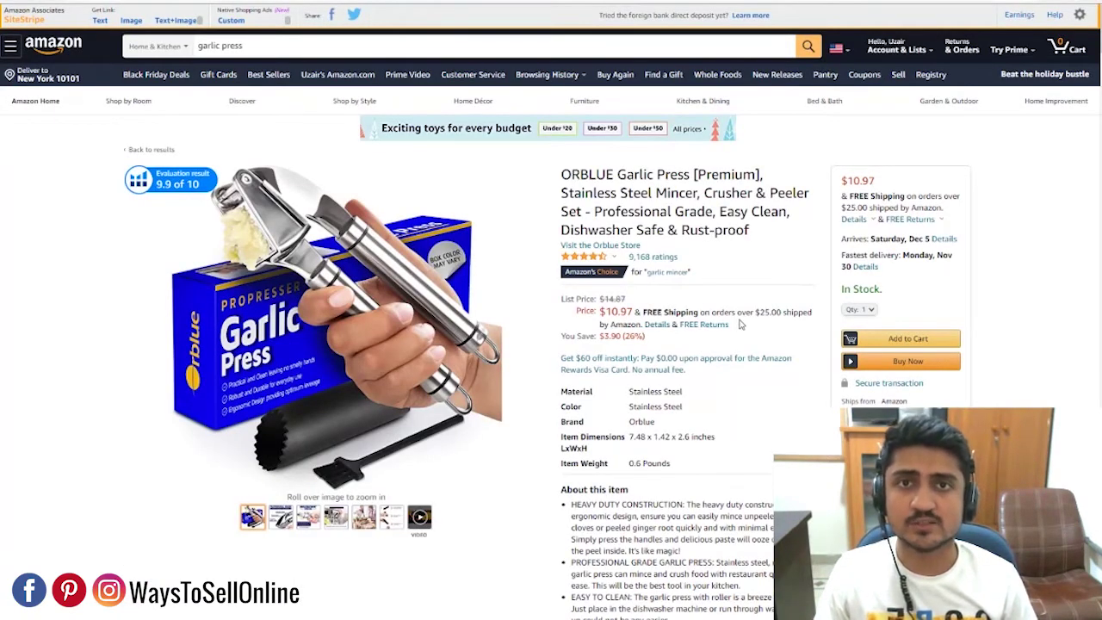
- Switch to the Jungle Scout web app and search Keyword Scout for "garlic press"
key(ctrl+Tab)
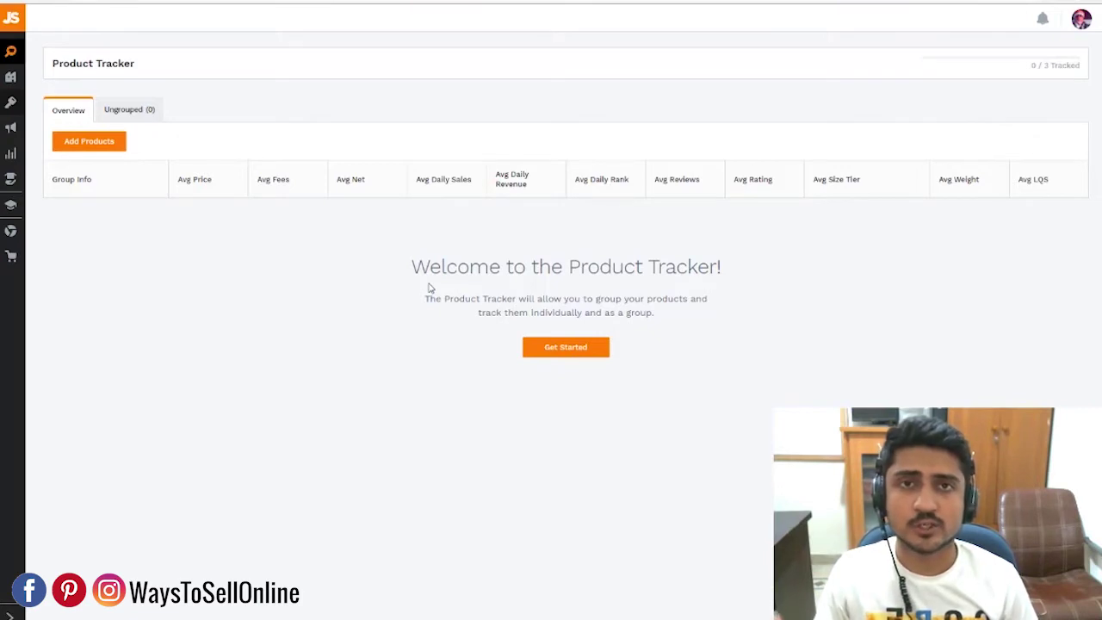
mouse_move(11, 57)
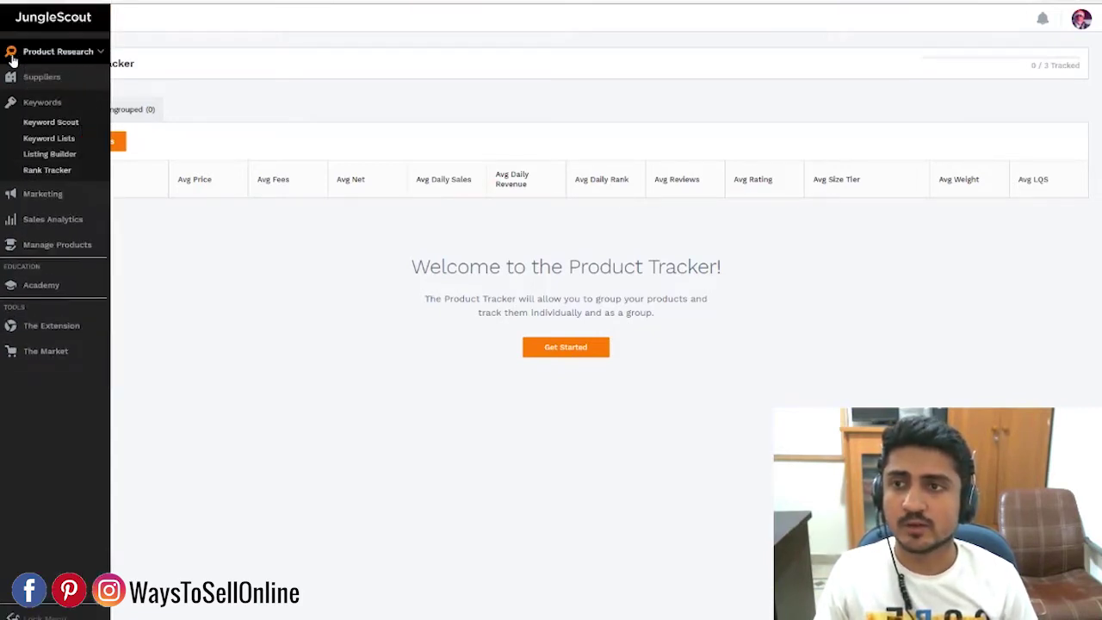
click(53, 125)
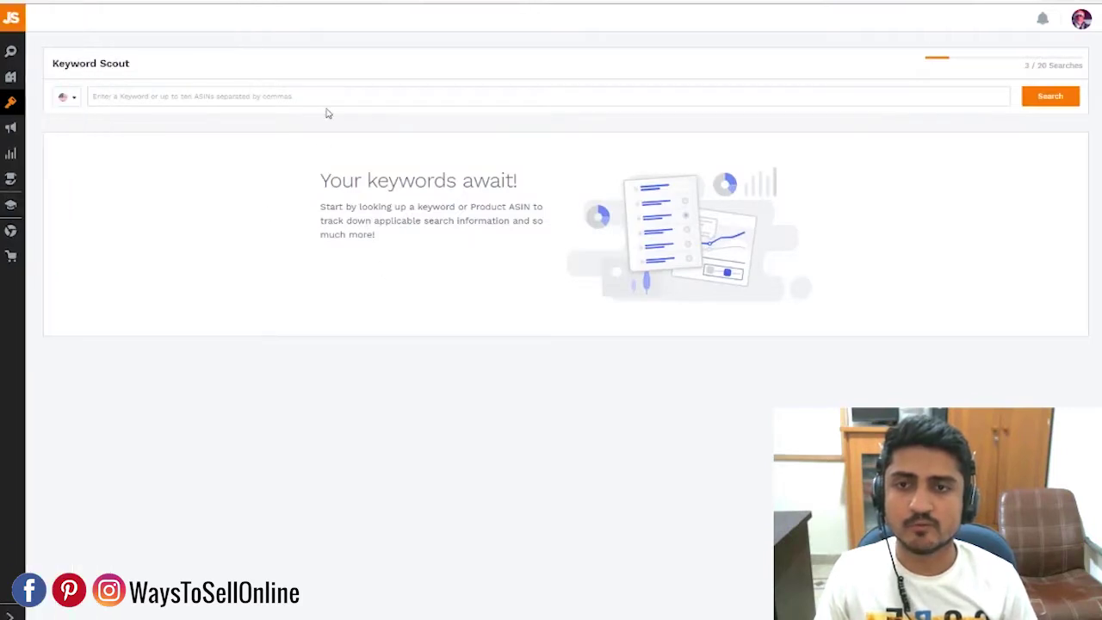
text(garlic pres)
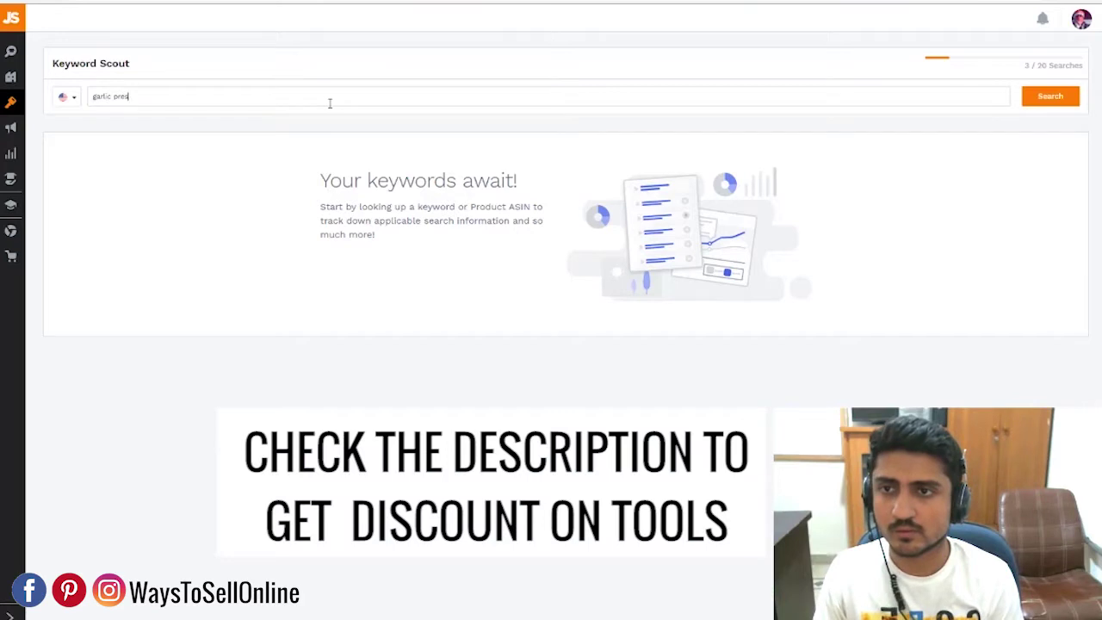
key(Return)
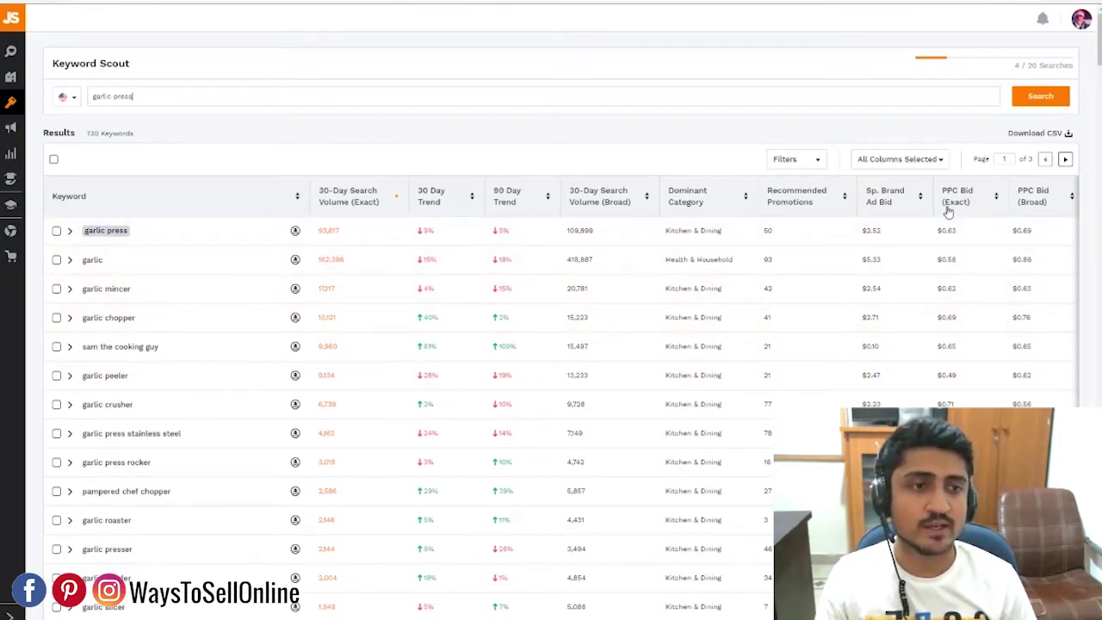
mouse_move(947, 198)
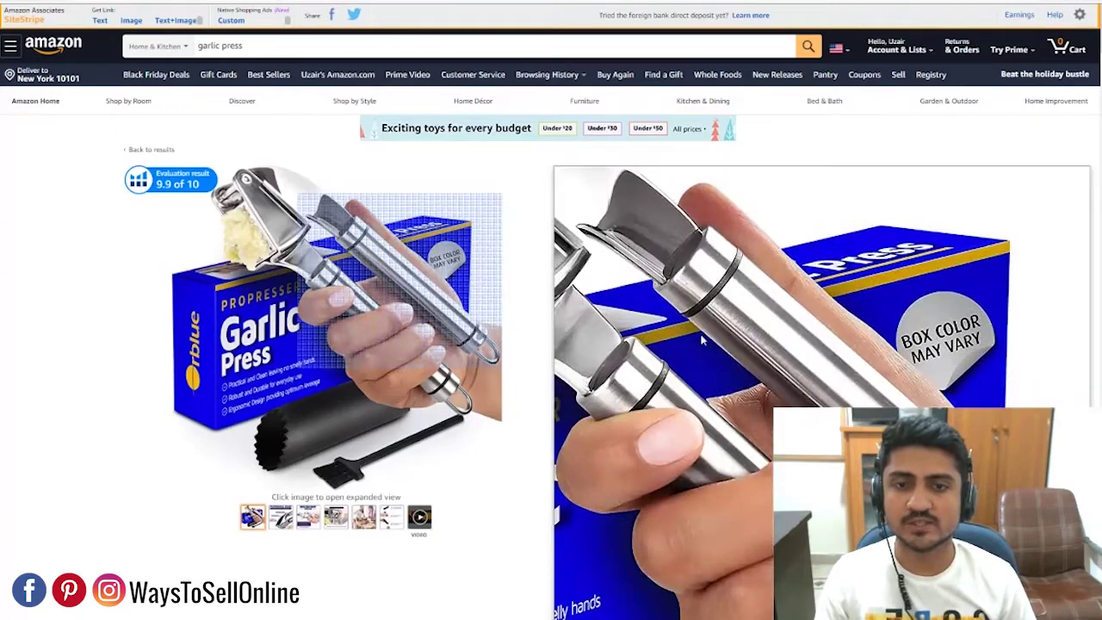
- Copy the ASIN of the ORBLUE garlic press from the revenue calculator section of its Amazon listing
scroll(702, 340, down, 10)
double_click(522, 315)
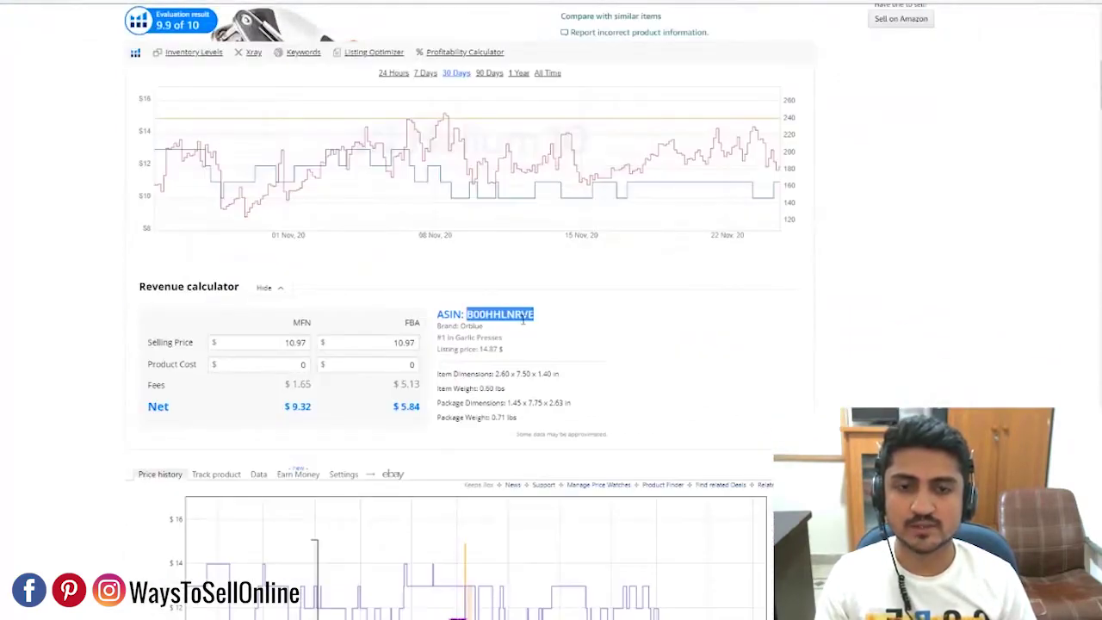
right_click(522, 317)
click(541, 331)
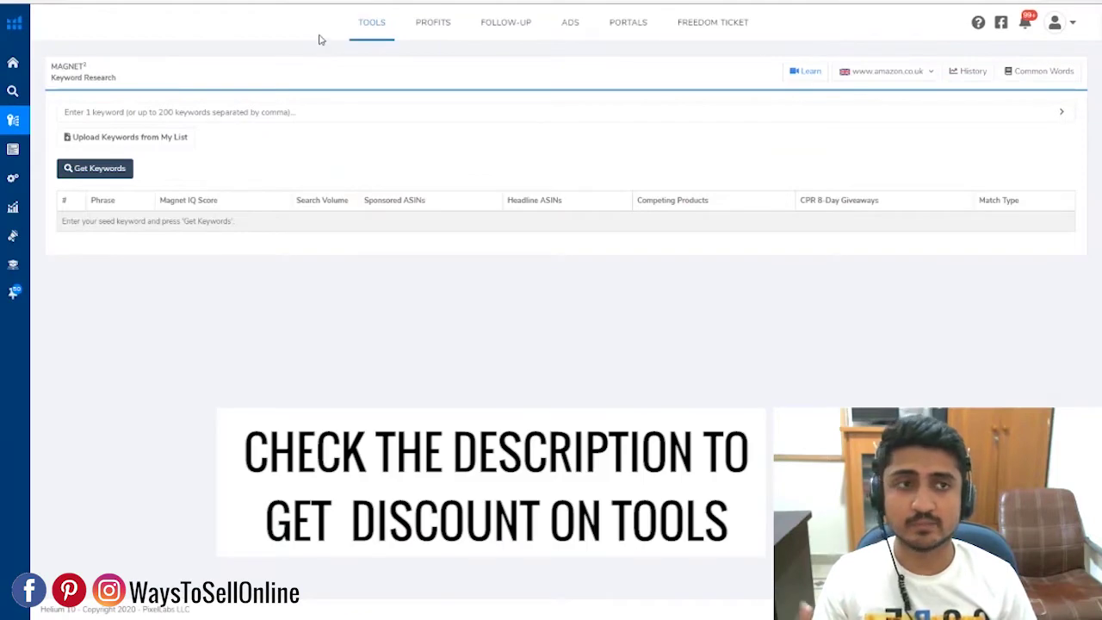
mouse_move(49, 150)
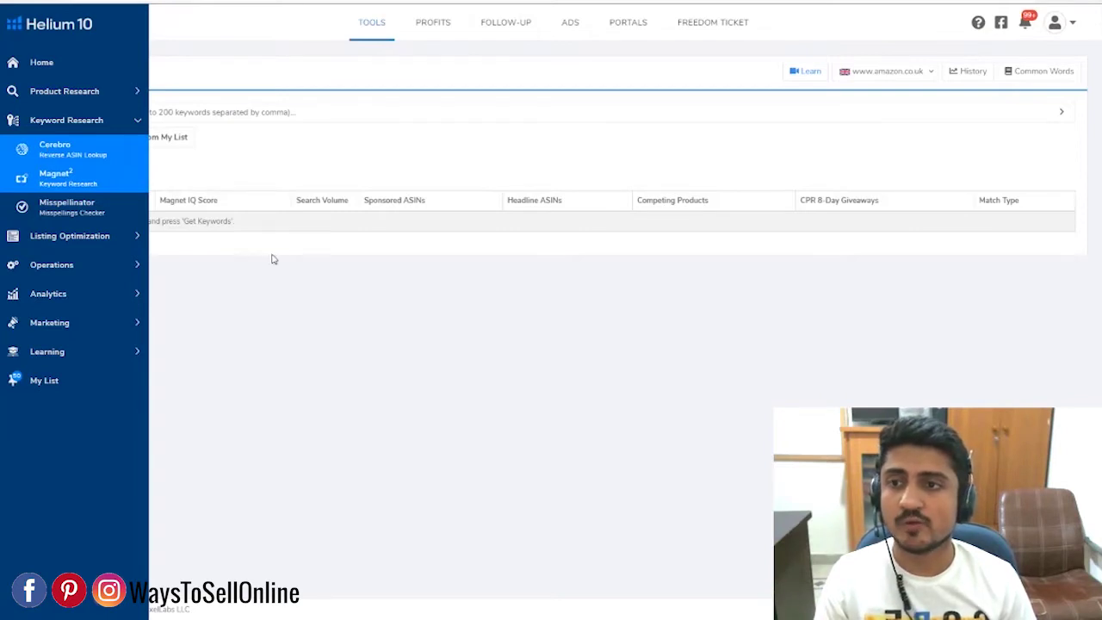
mouse_move(43, 92)
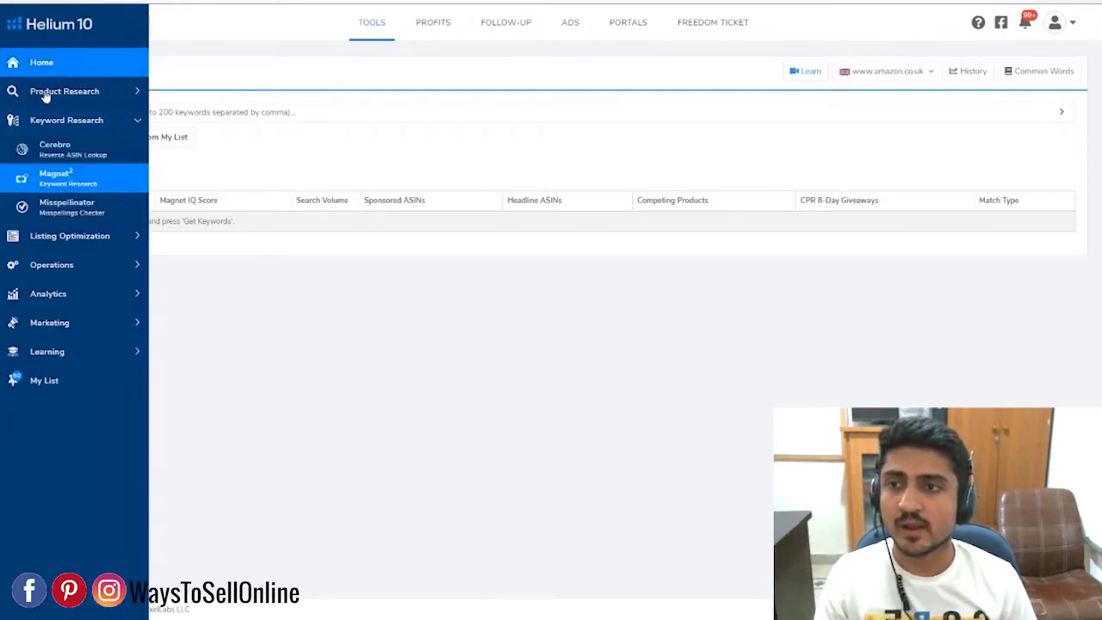
click(62, 156)
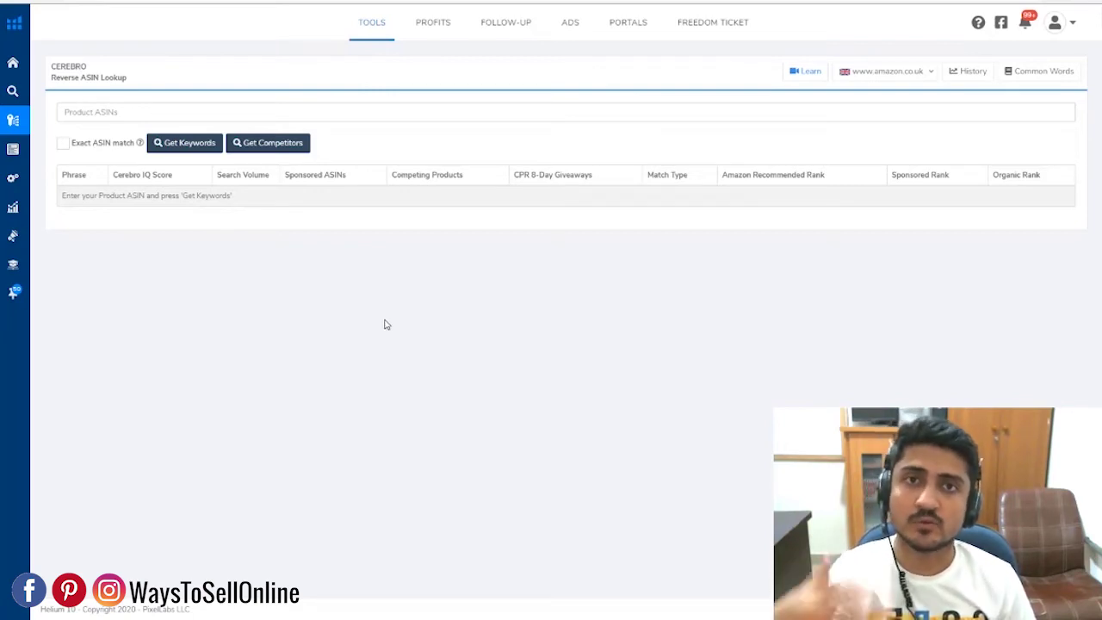
click(896, 72)
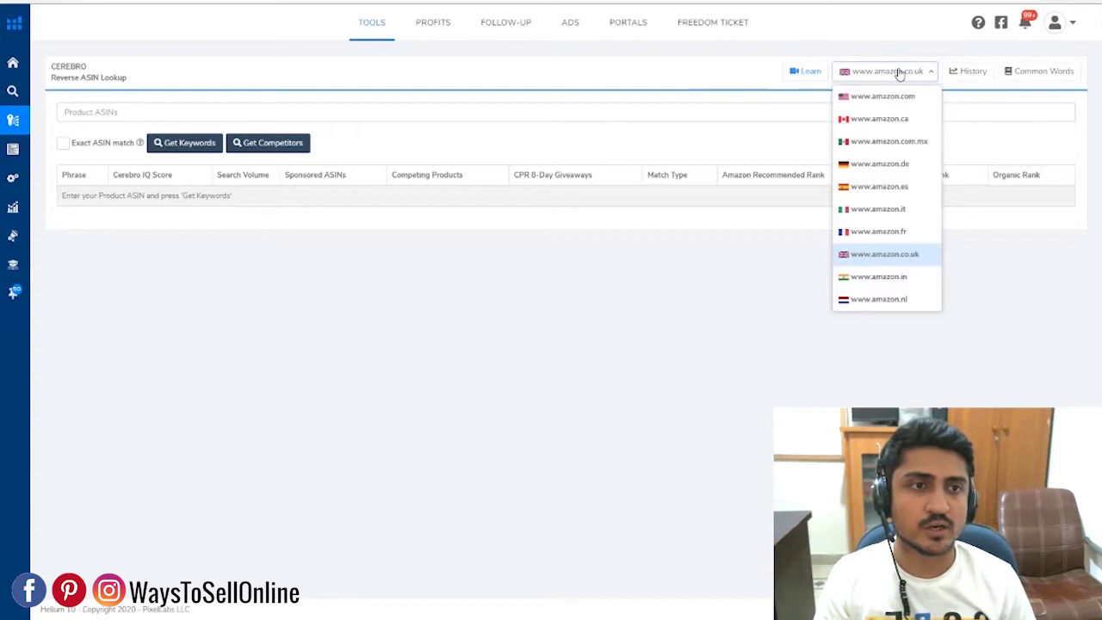
click(896, 100)
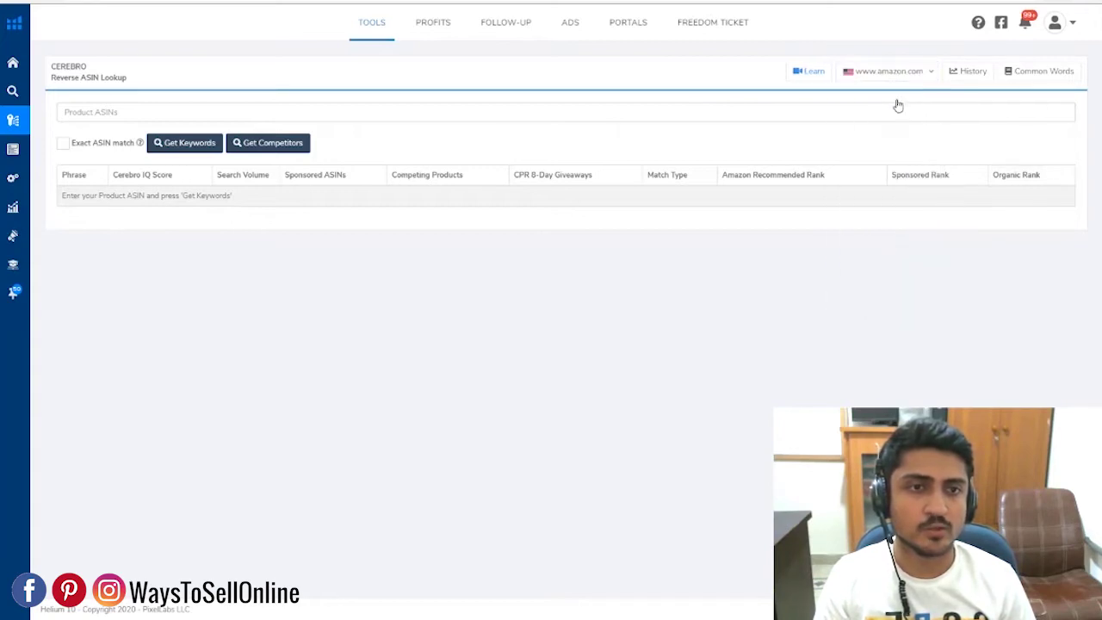
- Paste ASIN B00HHLNRVE into Cerebro and get its keywords with a new search
click(263, 115)
key(ctrl+v)
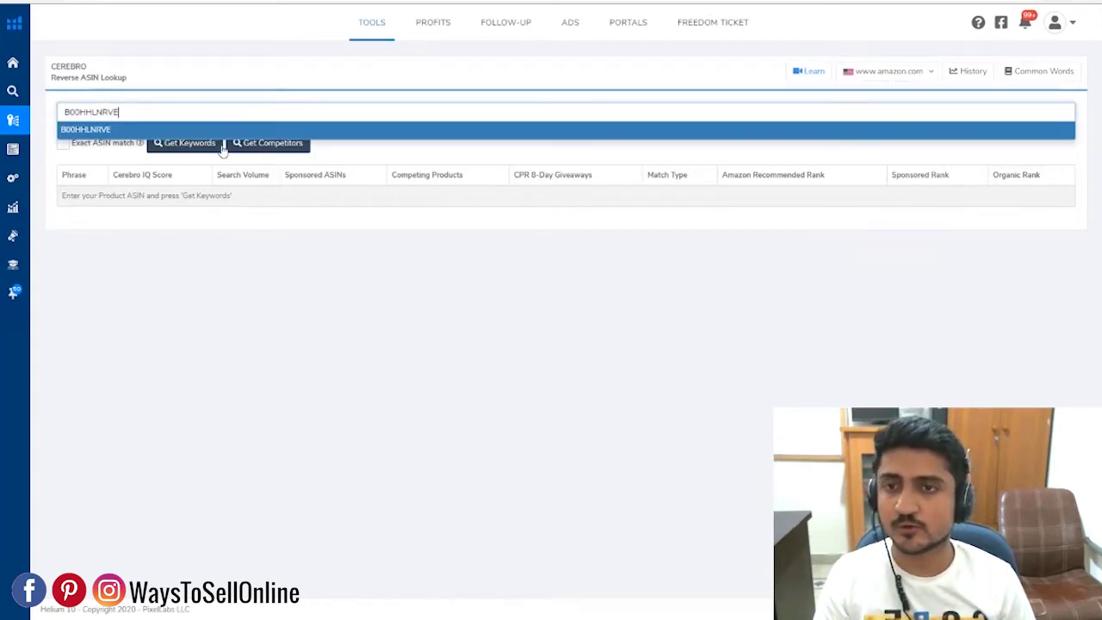
click(213, 151)
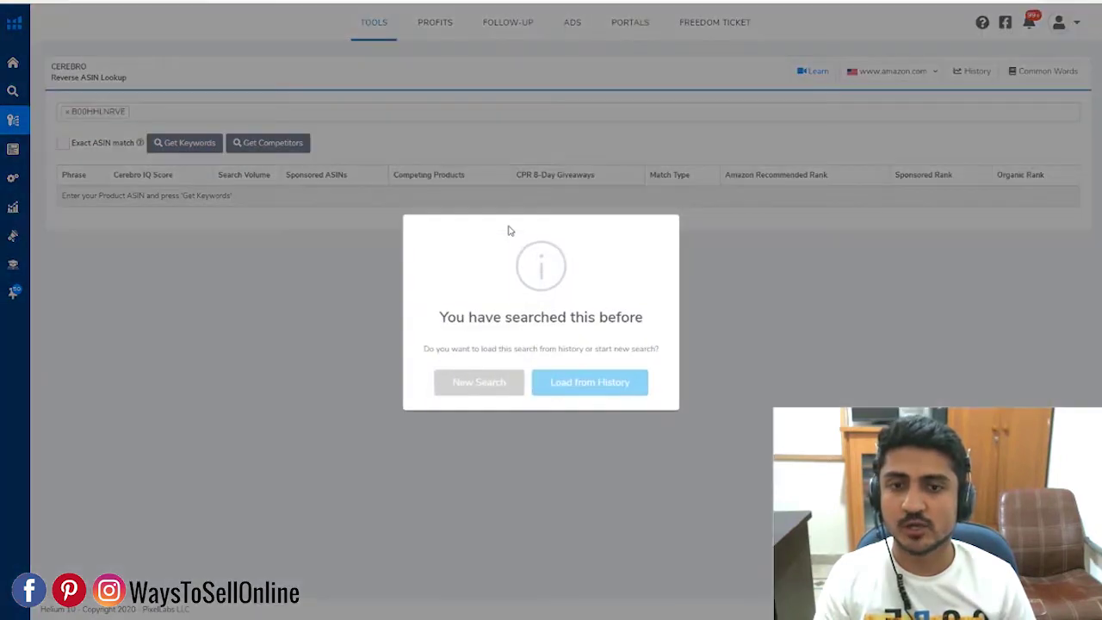
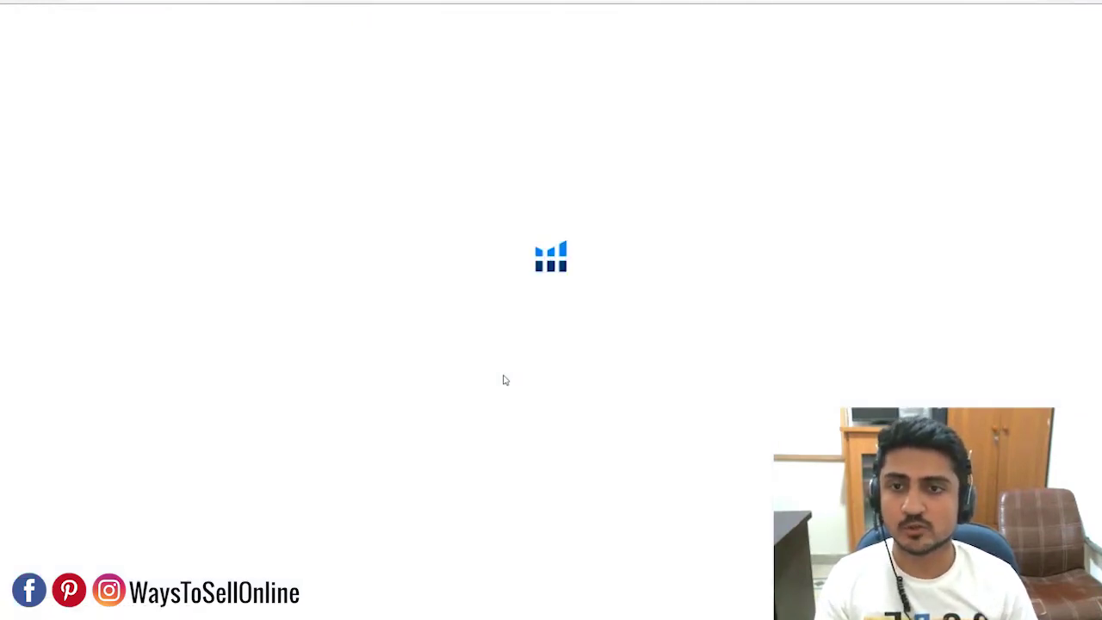
- Examine the Cerebro keyword results, checking search volume and competing products for phrases such as garlic mincer and garlic crusher
scroll(521, 323, down, 5)
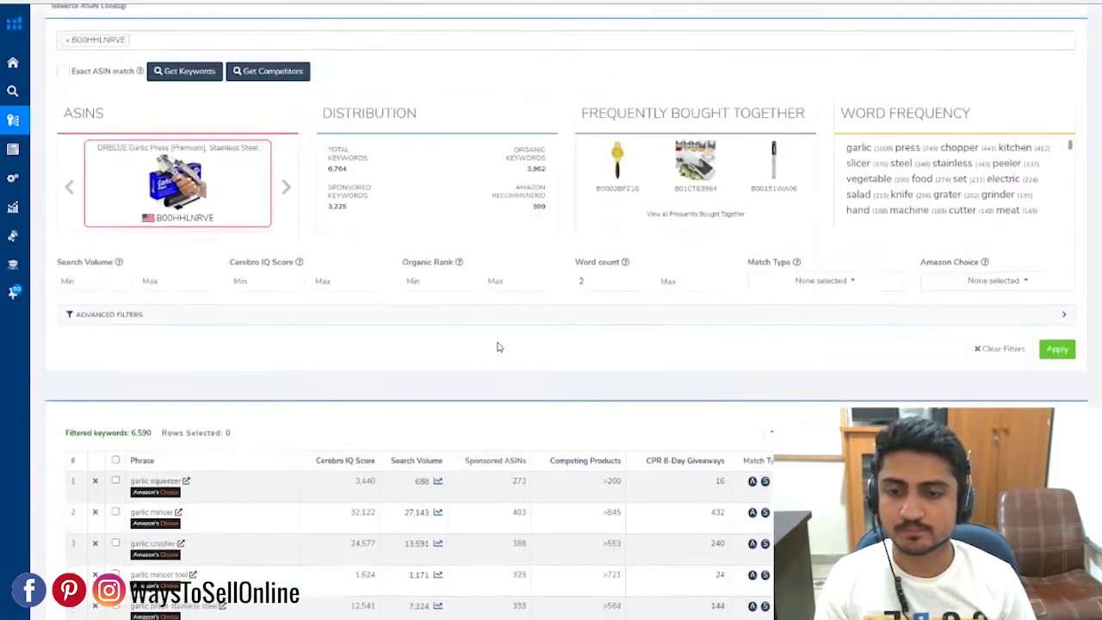
scroll(215, 301, down, 3)
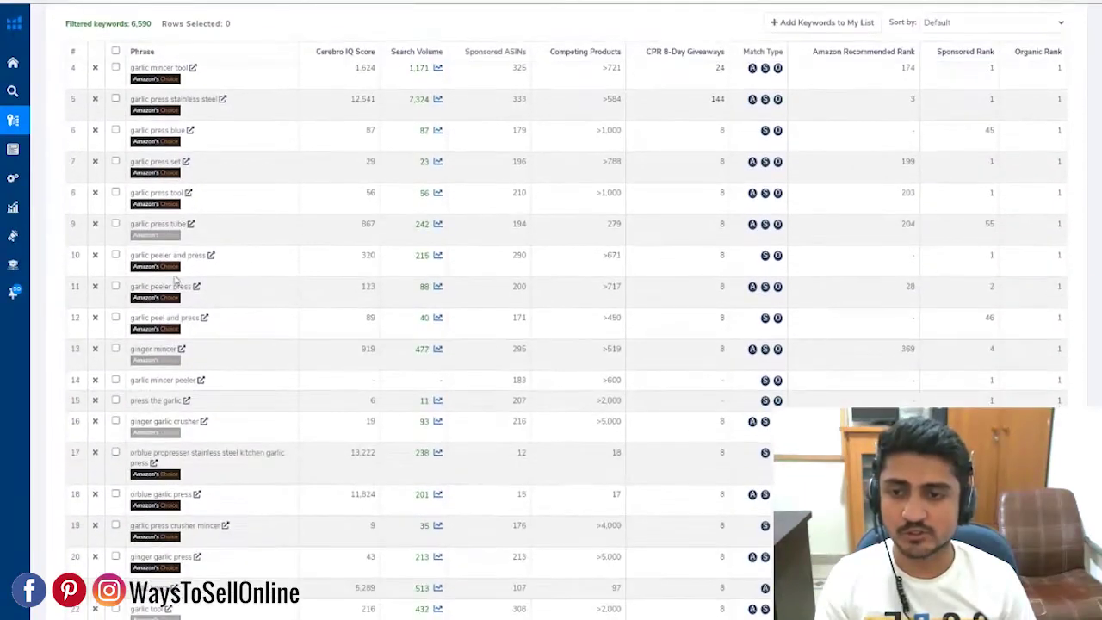
scroll(206, 297, up, 3)
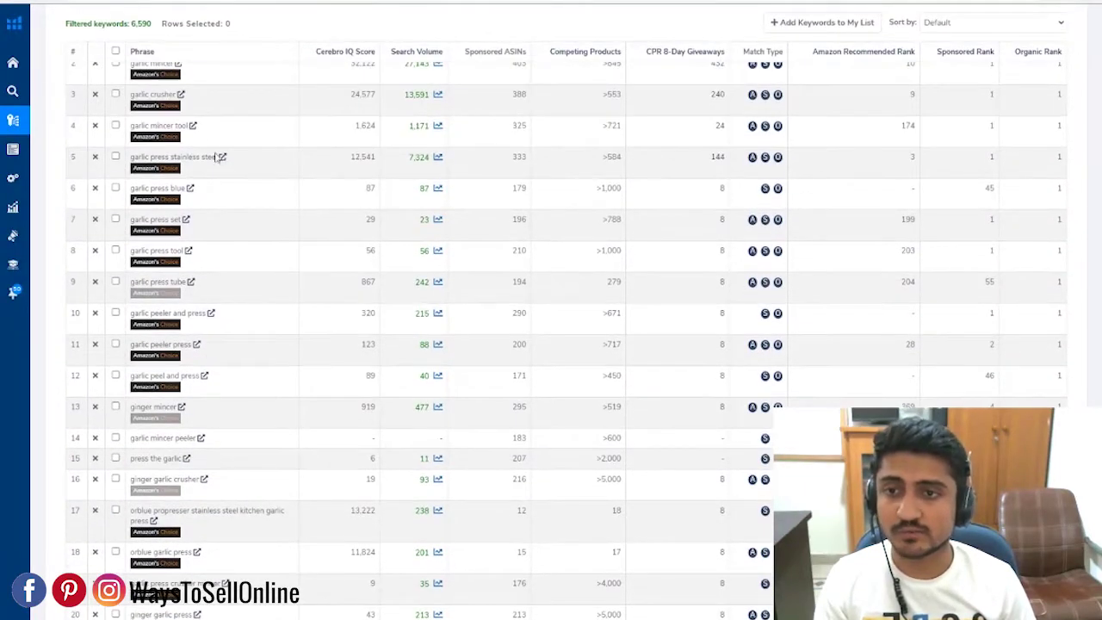
scroll(117, 190, up, 1)
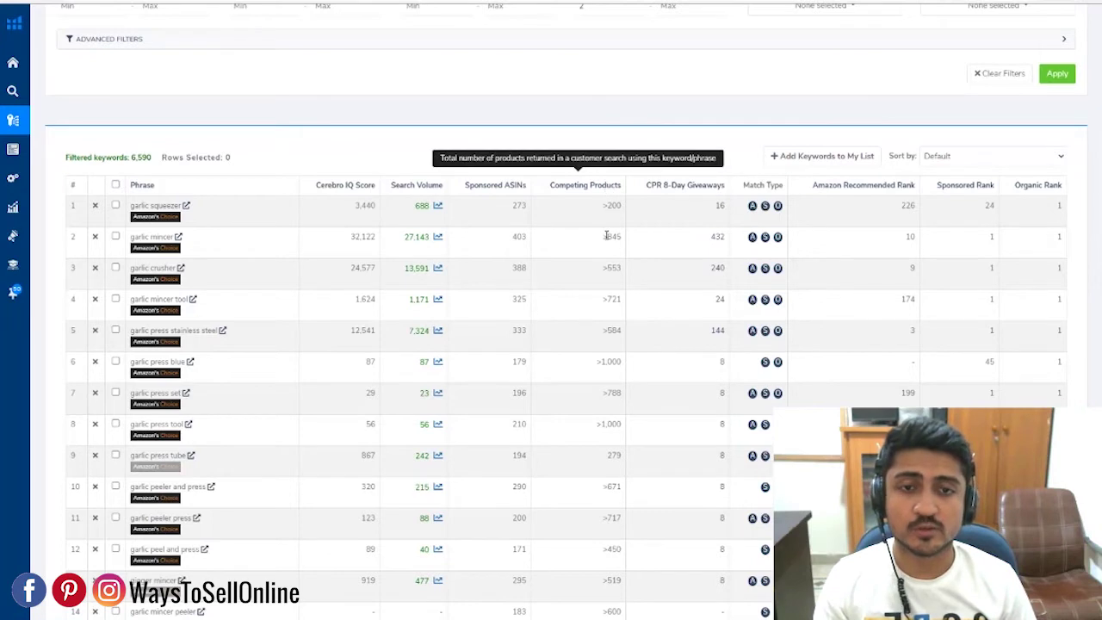
mouse_move(667, 193)
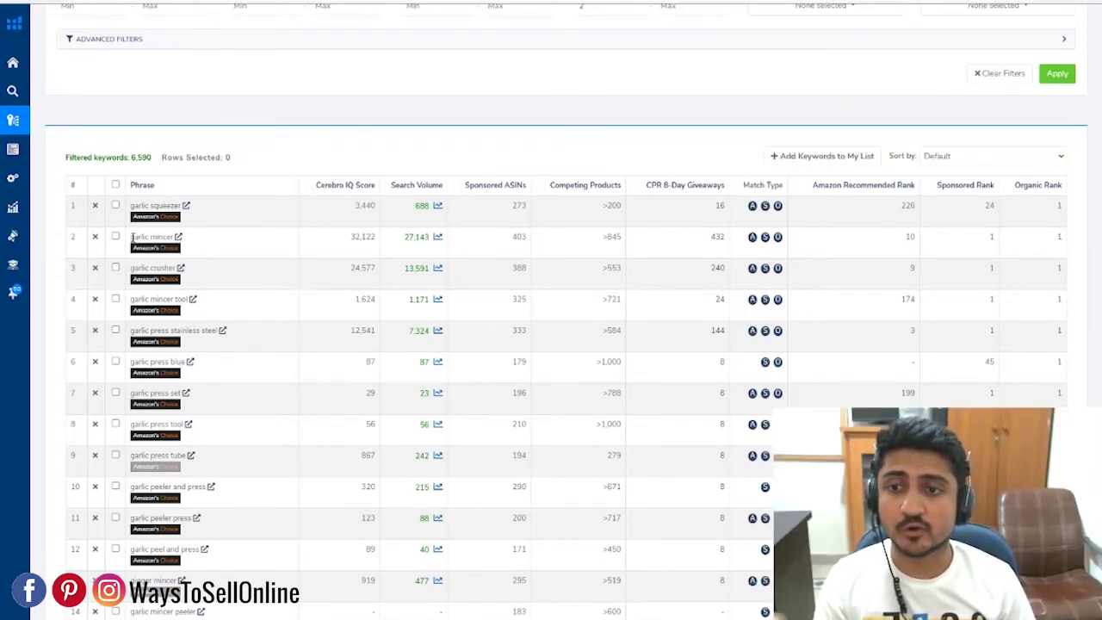
drag(131, 244, 172, 237)
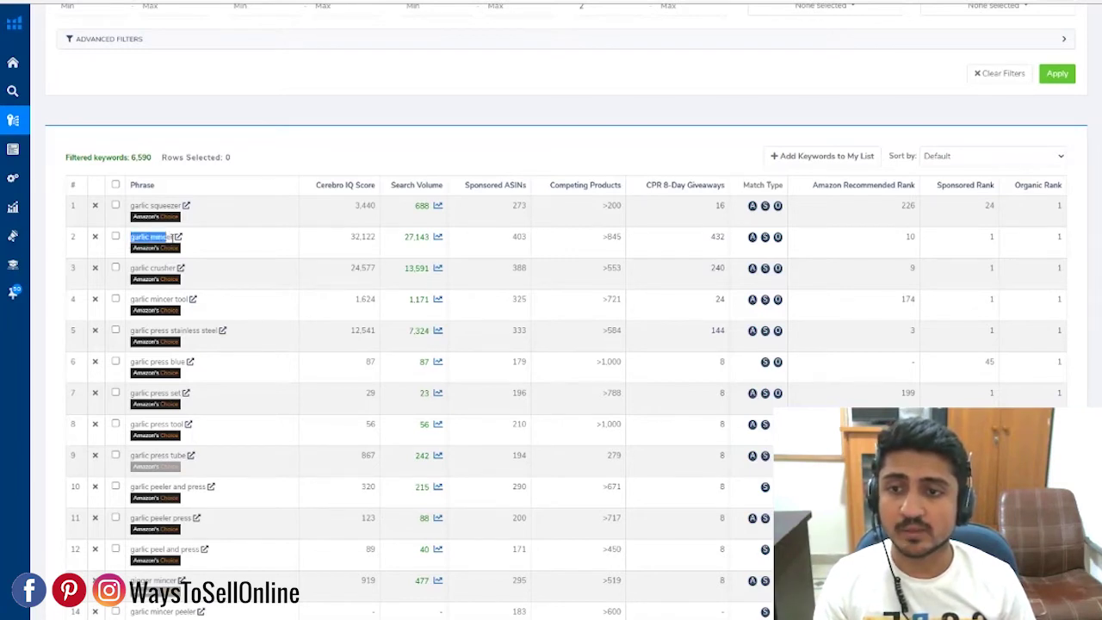
drag(131, 268, 177, 269)
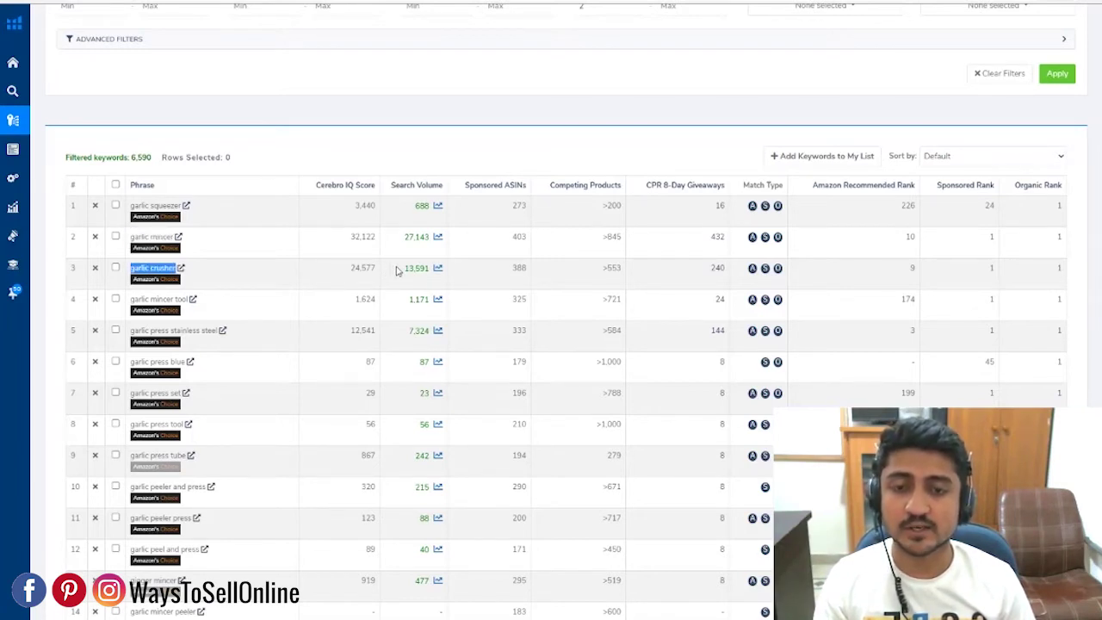
- View the one-year search volume history charts for garlic mincer and garlic crusher in the Cerebro results
drag(403, 245, 426, 277)
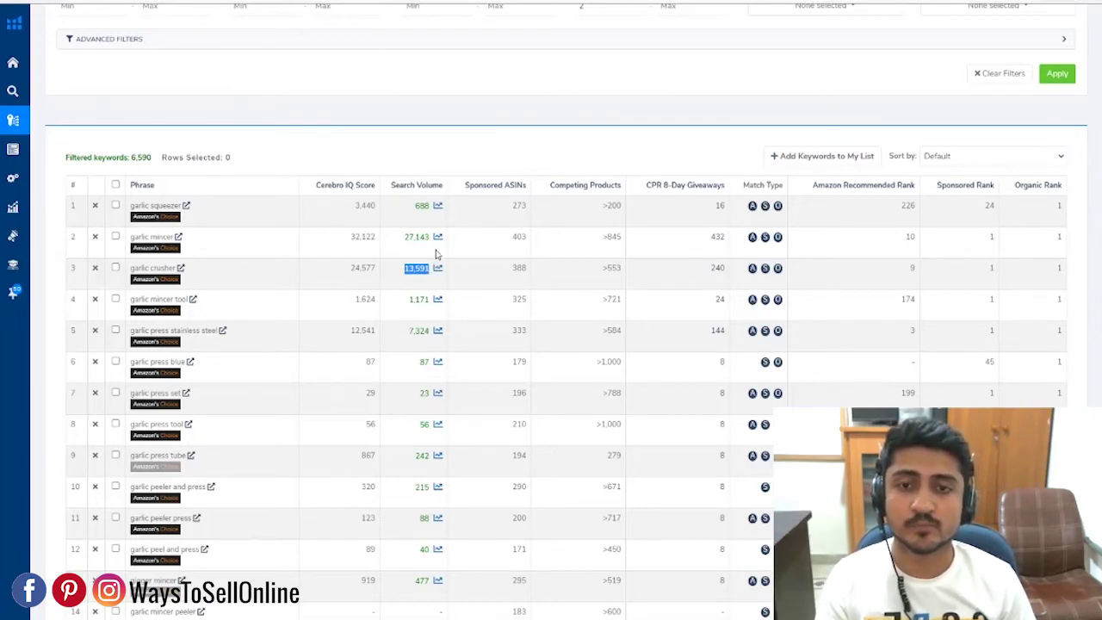
click(438, 241)
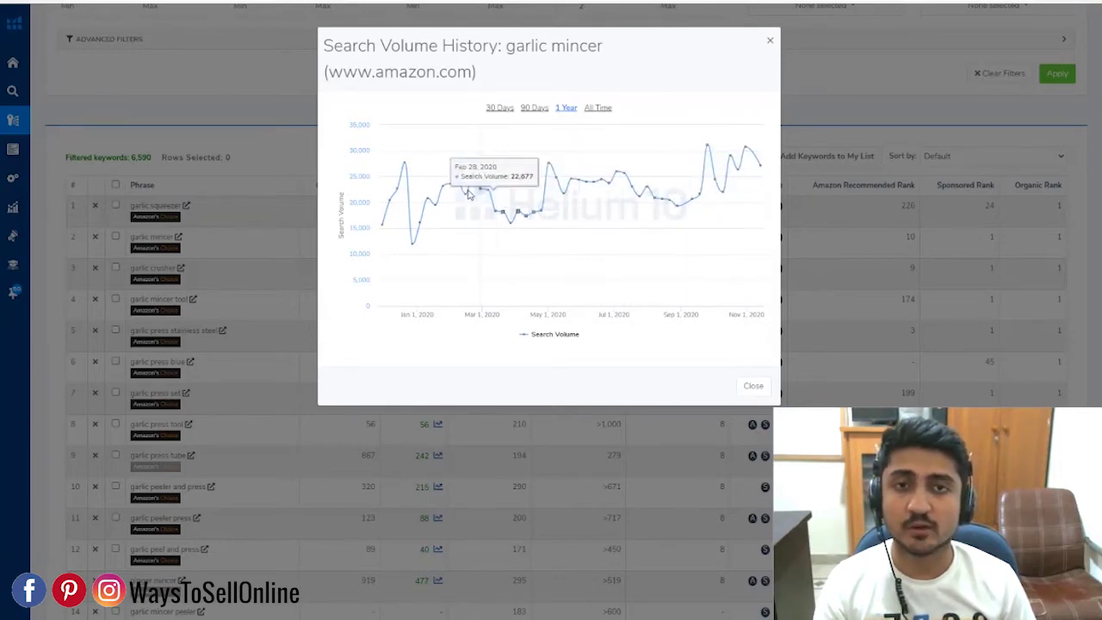
click(802, 38)
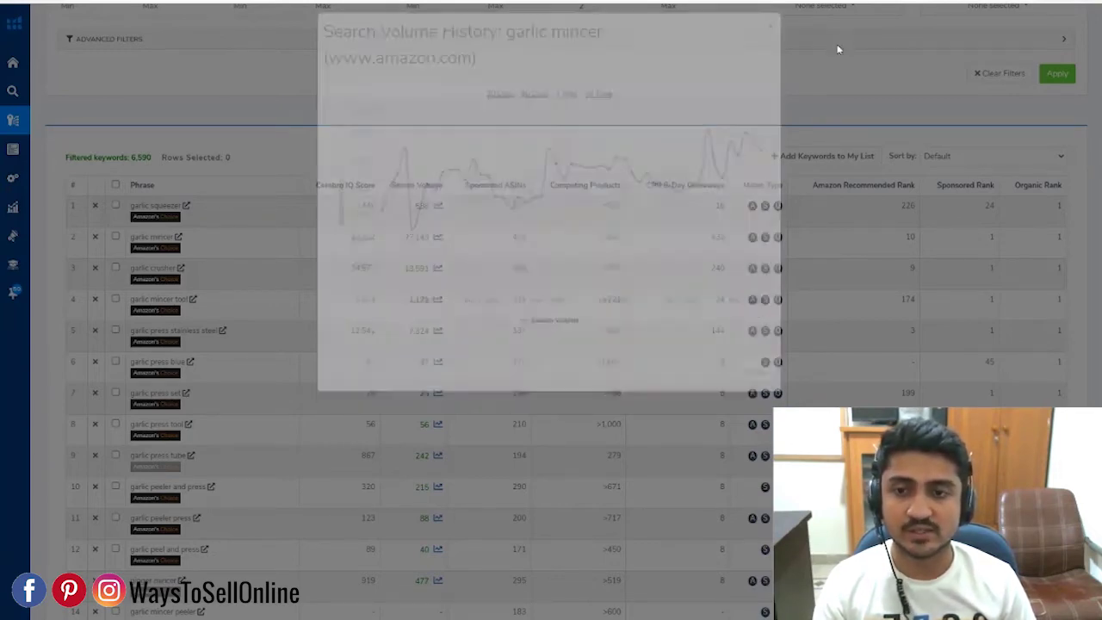
click(437, 268)
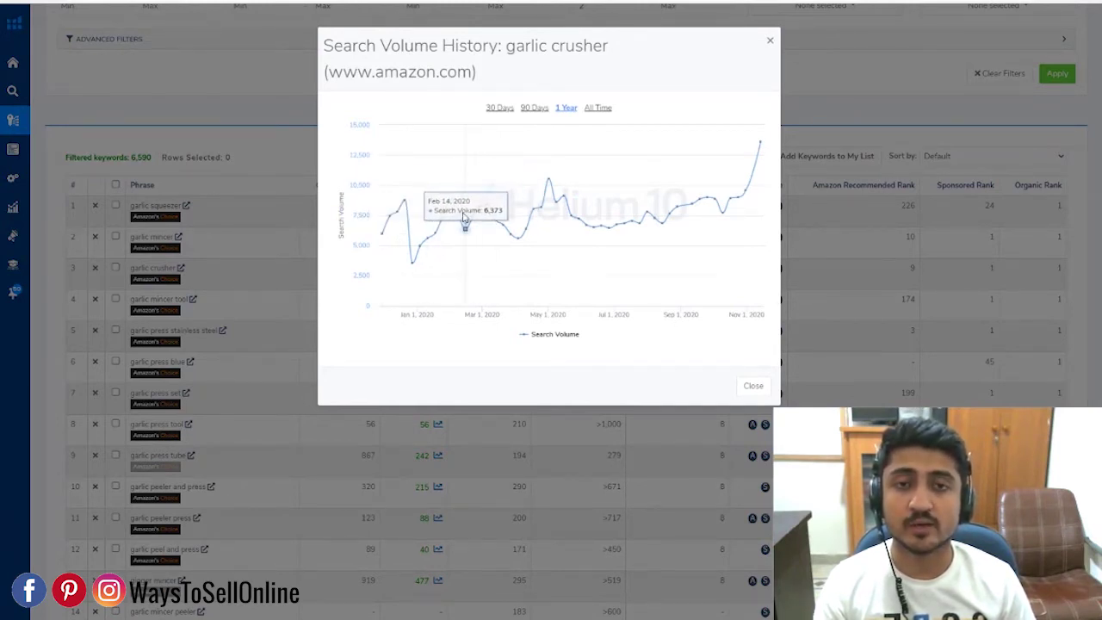
click(769, 40)
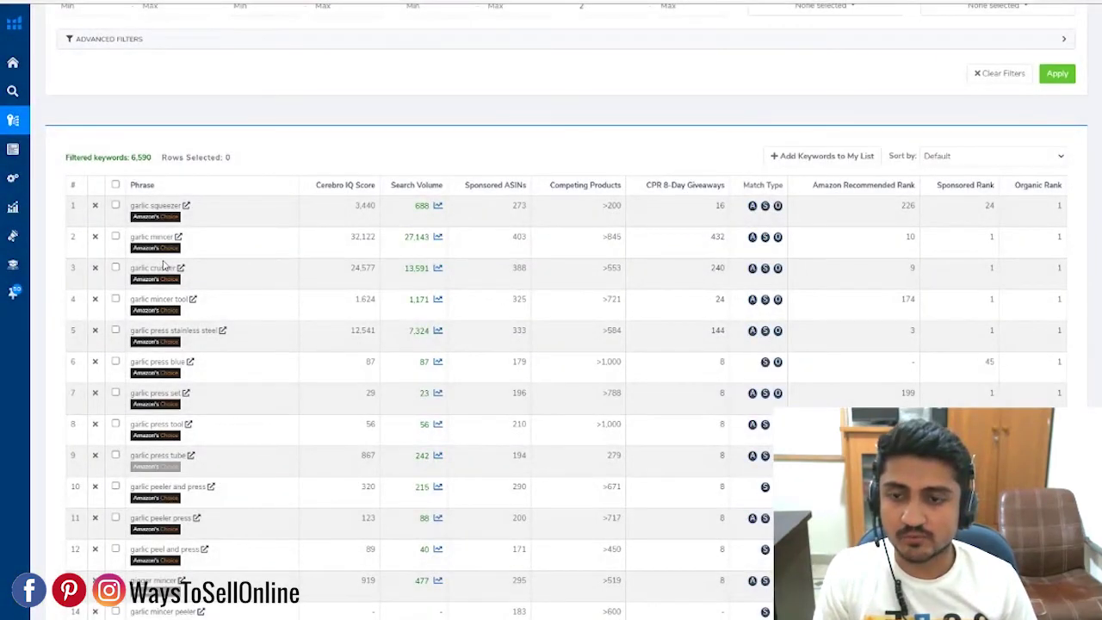
- Compare garlic keyword search volumes between Jungle Scout's Keyword Scout and the Helium 10 Cerebro results
scroll(163, 267, down, 3)
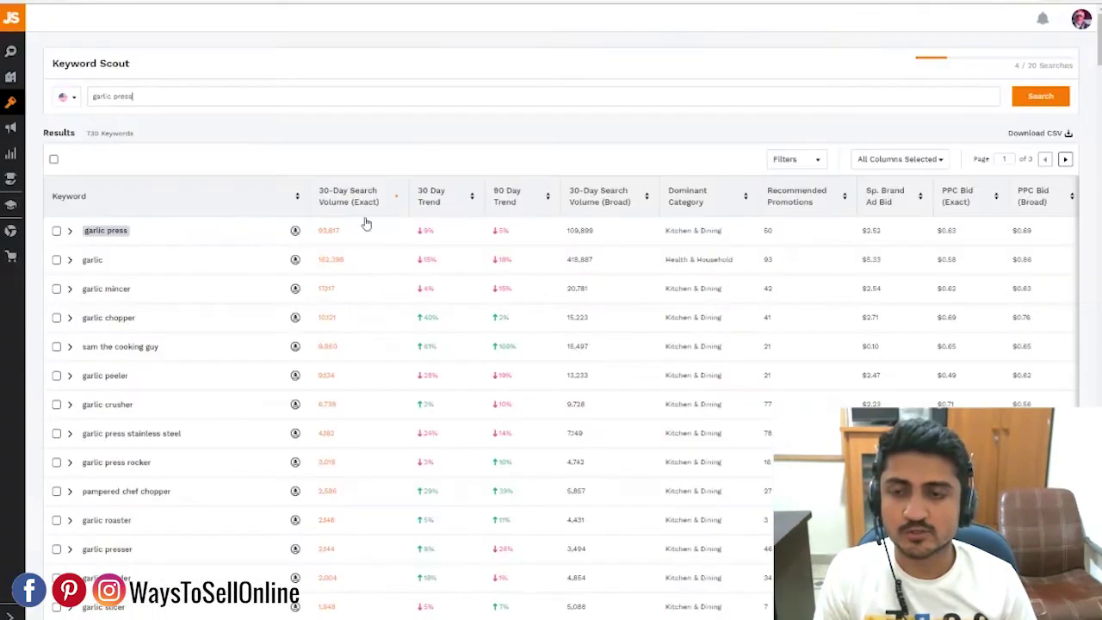
scroll(140, 293, down, 2)
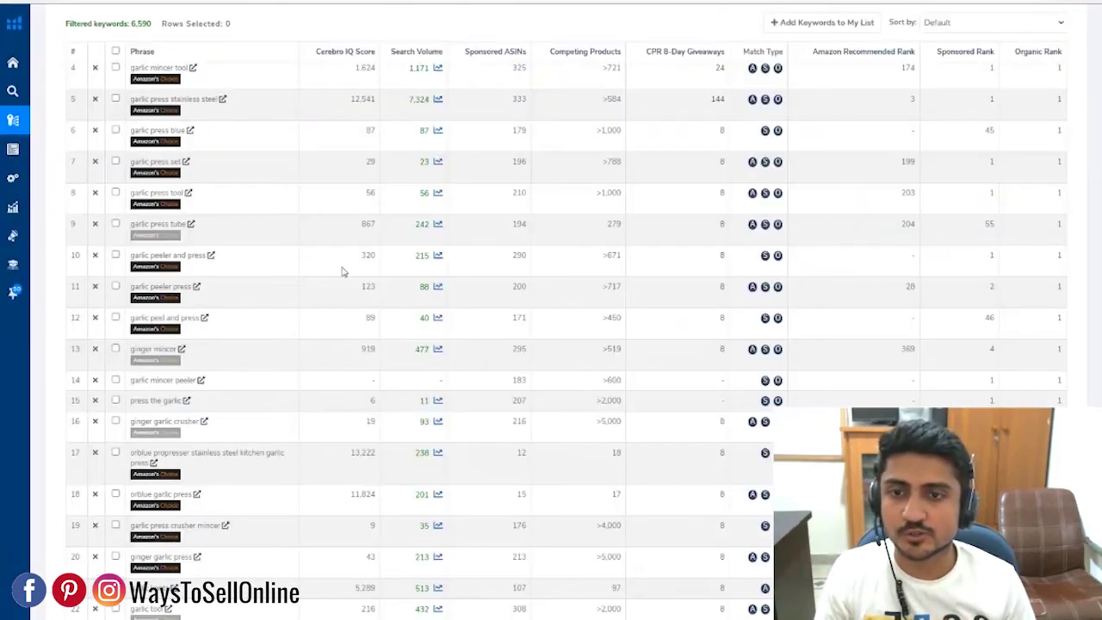
scroll(320, 319, up, 3)
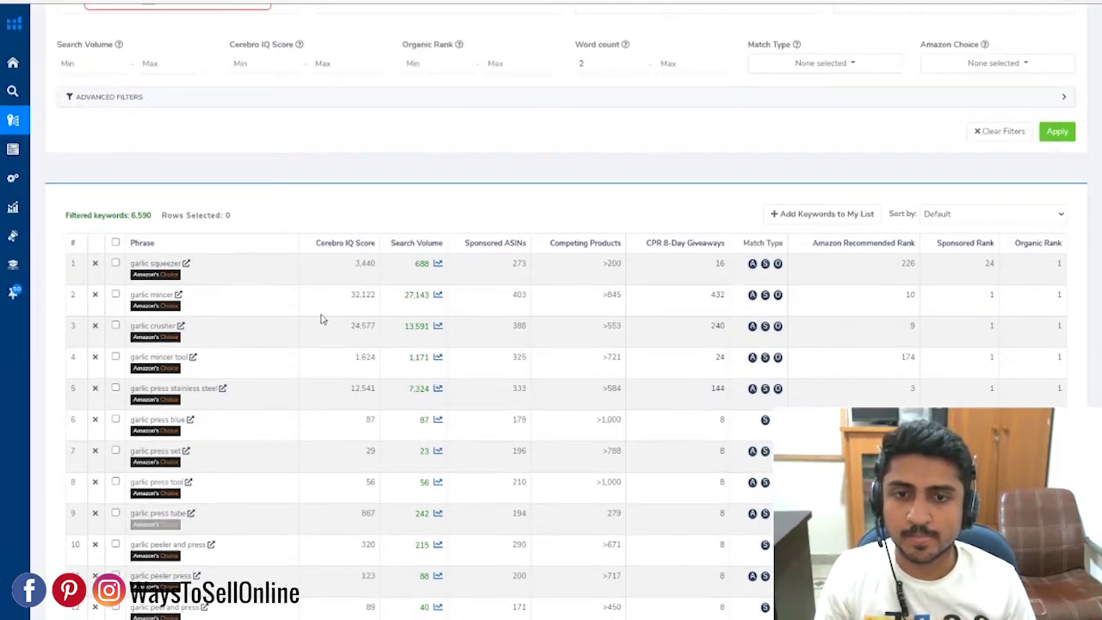
- Copy the phrase garlic crusher from the Cerebro results, dismiss the JungleScout overlay on Amazon, and search Amazon for the phrase
triple_click(162, 324)
key(ctrl+c)
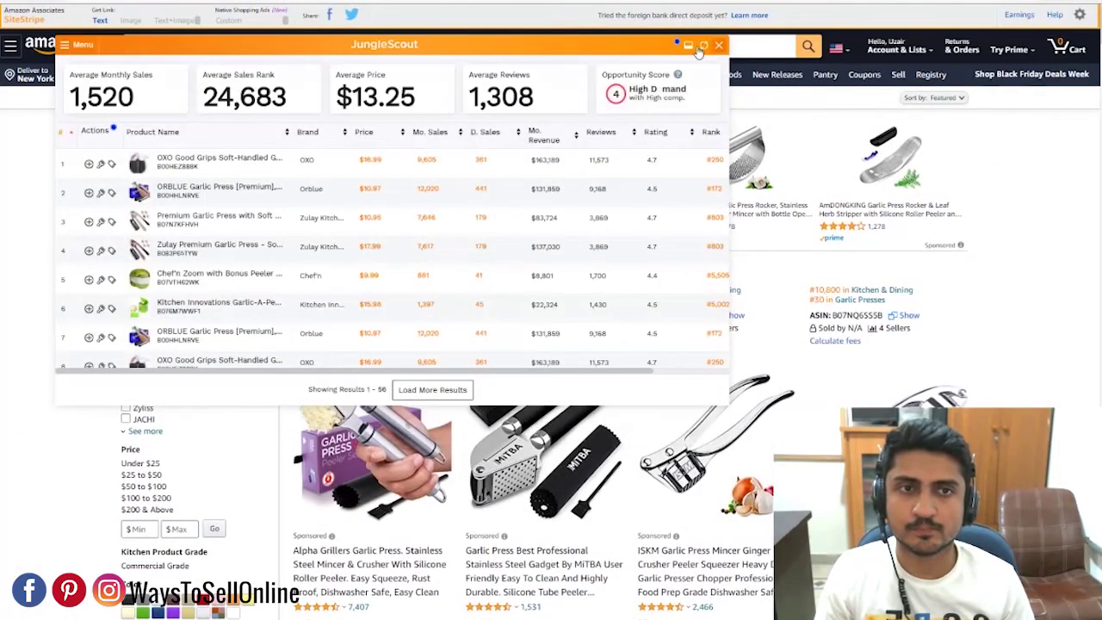
click(706, 47)
click(715, 44)
key(ctrl+shift+Left)
key(ctrl+shift+Left)
key(ctrl+v)
key(Return)
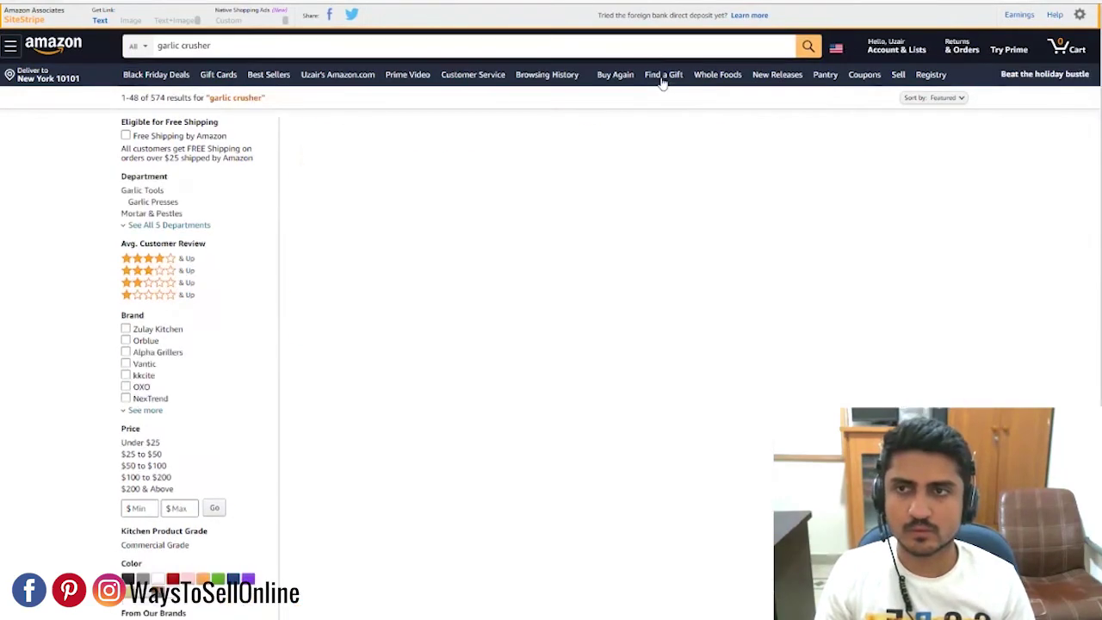
- Examine the Amazon results for garlic crusher, checking the sponsored and organic listings for products that match the garlic press
scroll(1004, 324, down, 3)
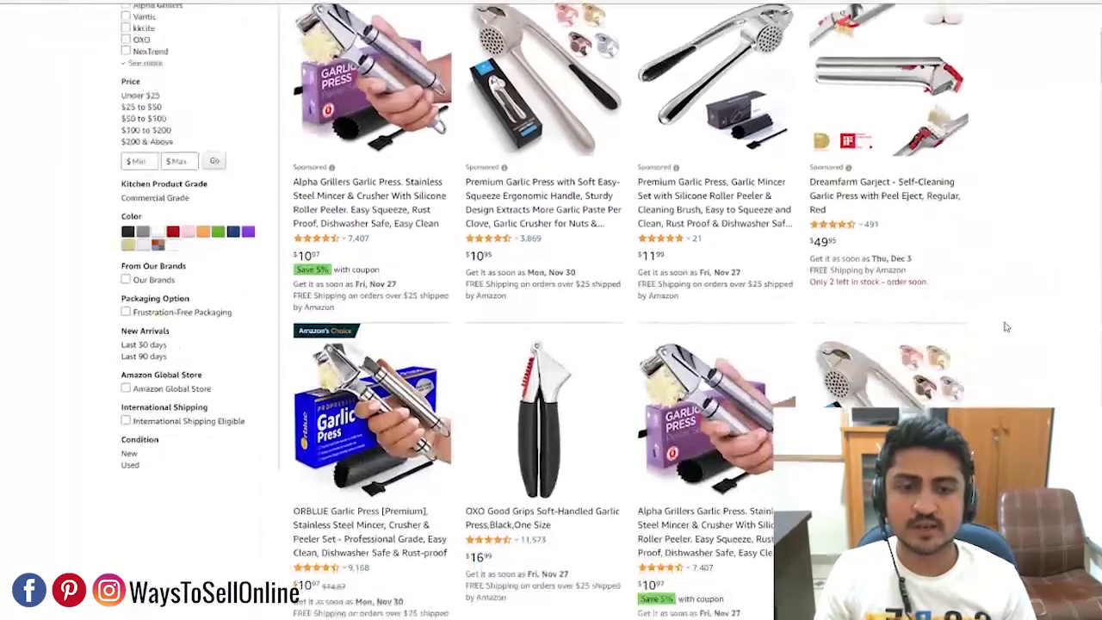
scroll(1004, 326, up, 4)
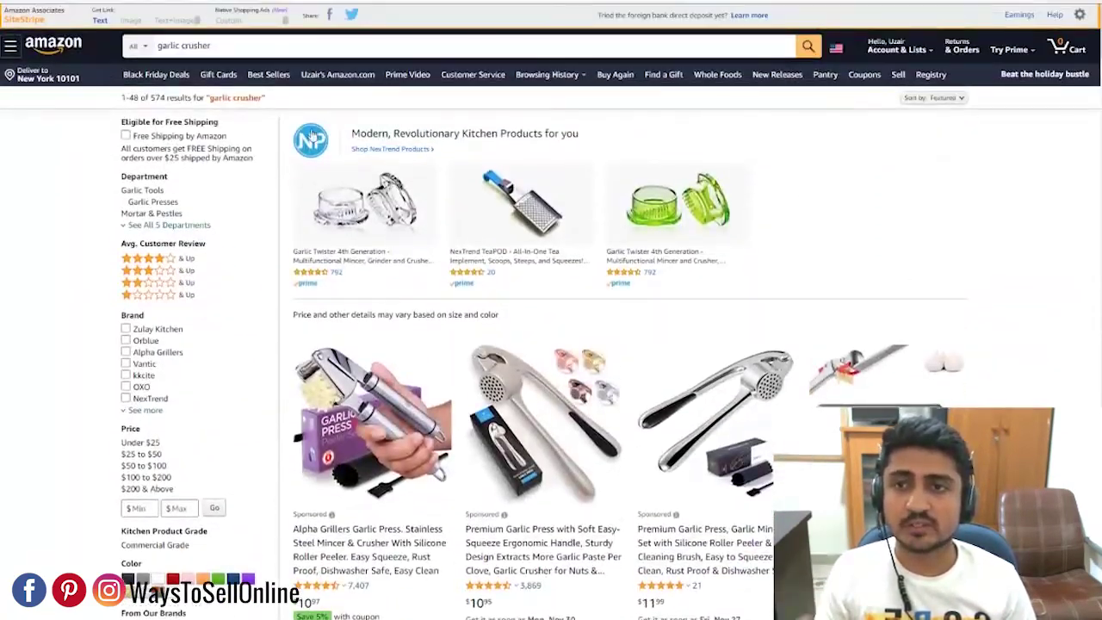
scroll(957, 383, down, 3)
scroll(957, 383, down, 10)
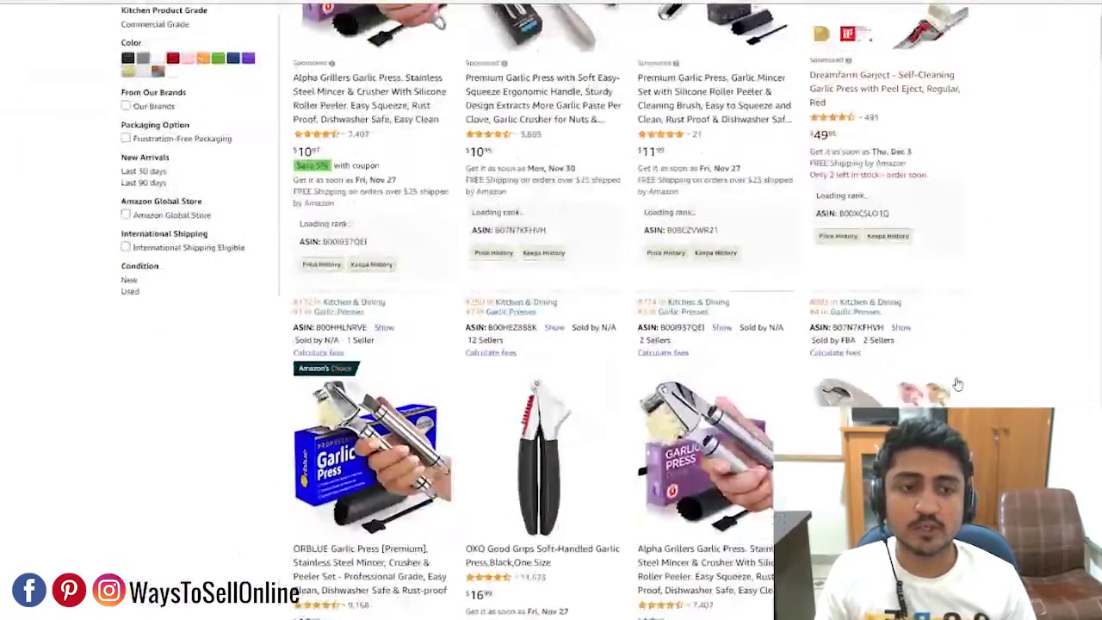
scroll(958, 383, down, 8)
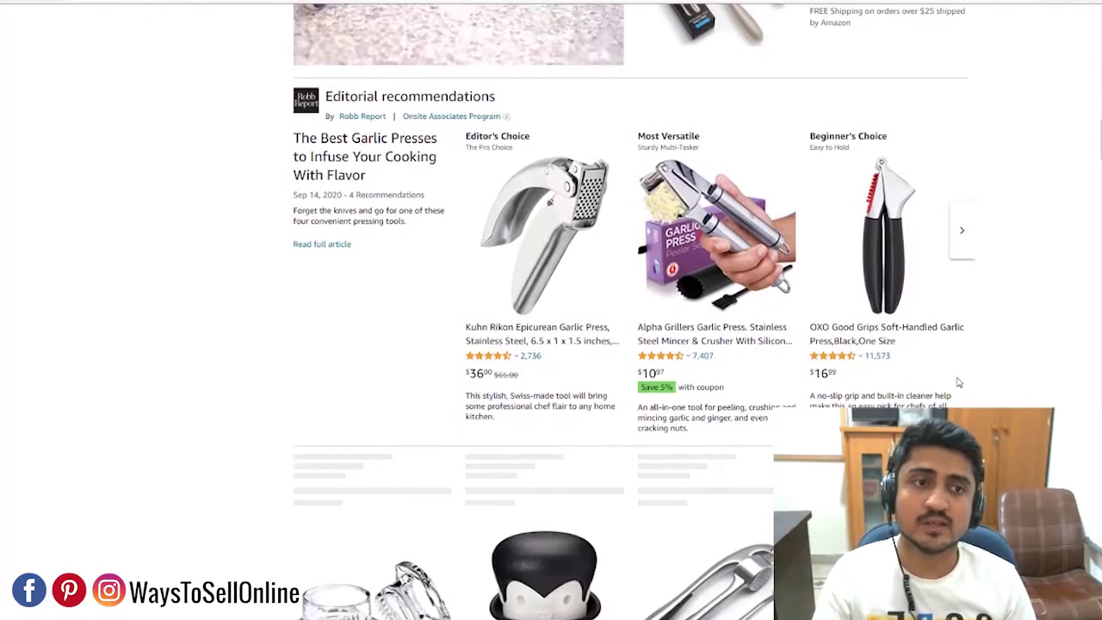
scroll(956, 385, up, 10)
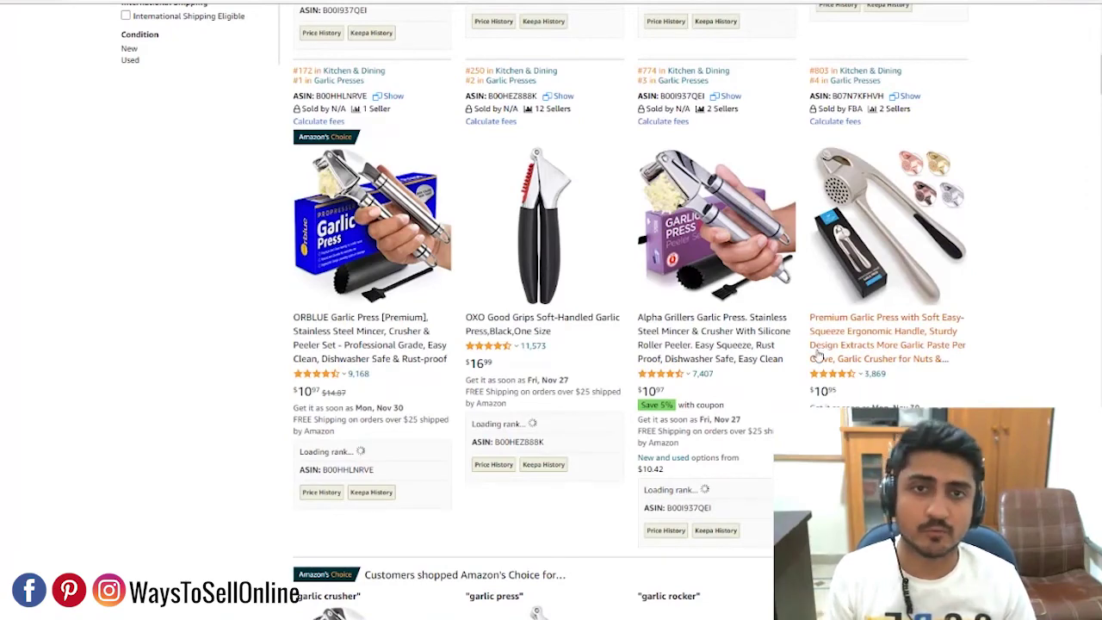
scroll(818, 353, up, 4)
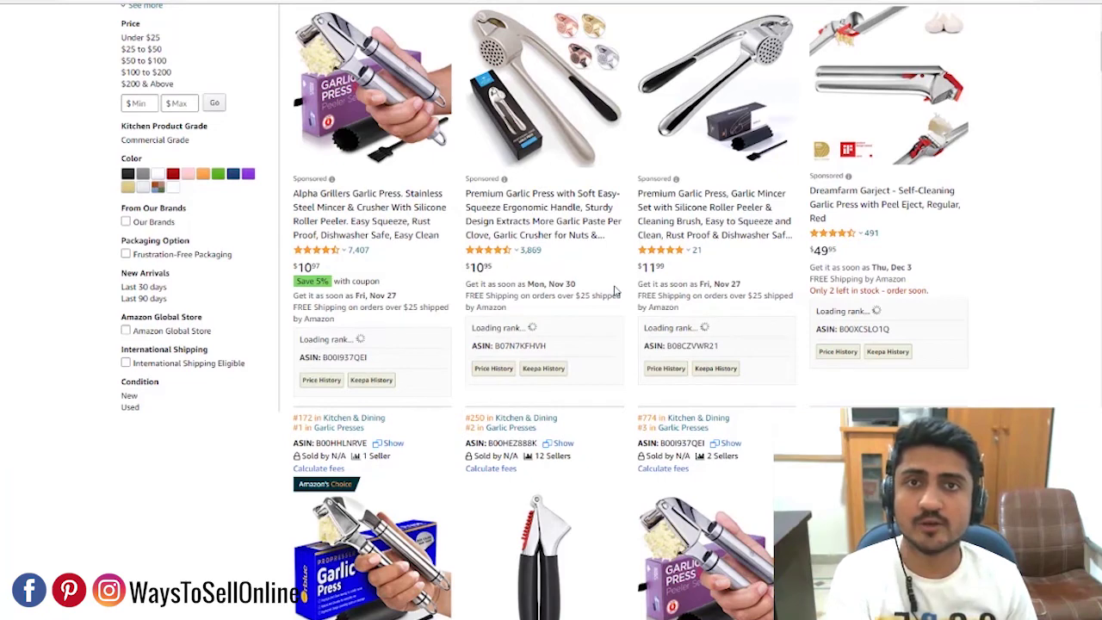
scroll(615, 291, up, 5)
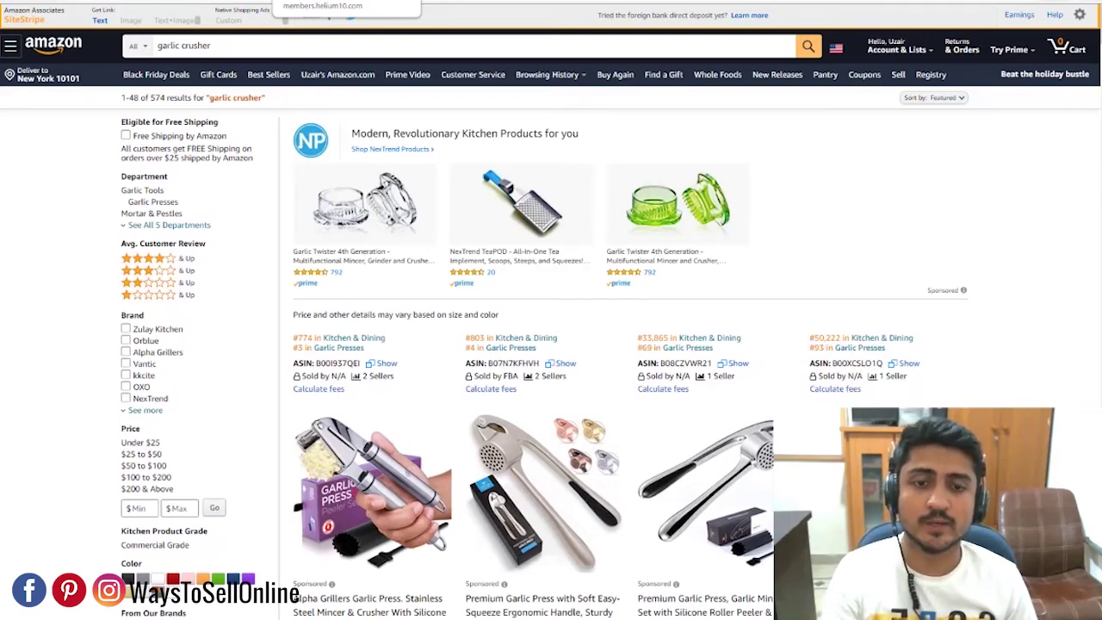
scroll(942, 330, down, 3)
scroll(942, 330, down, 9)
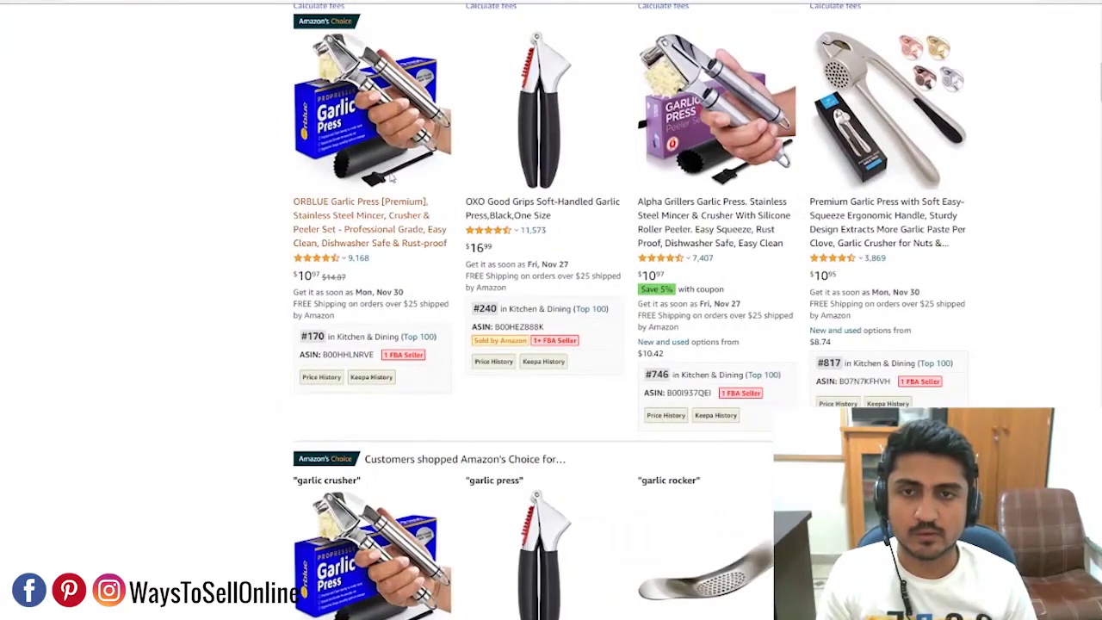
- Open the ORBLUE Garlic Press listing and review its full title and the About this item bullet points
click(370, 116)
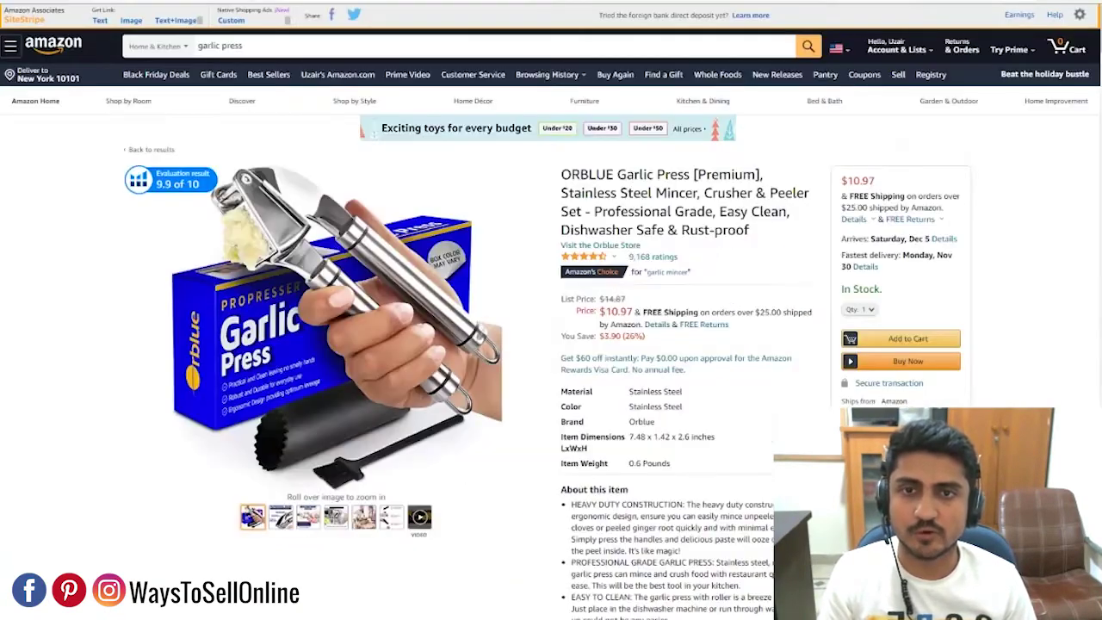
scroll(514, 369, down, 4)
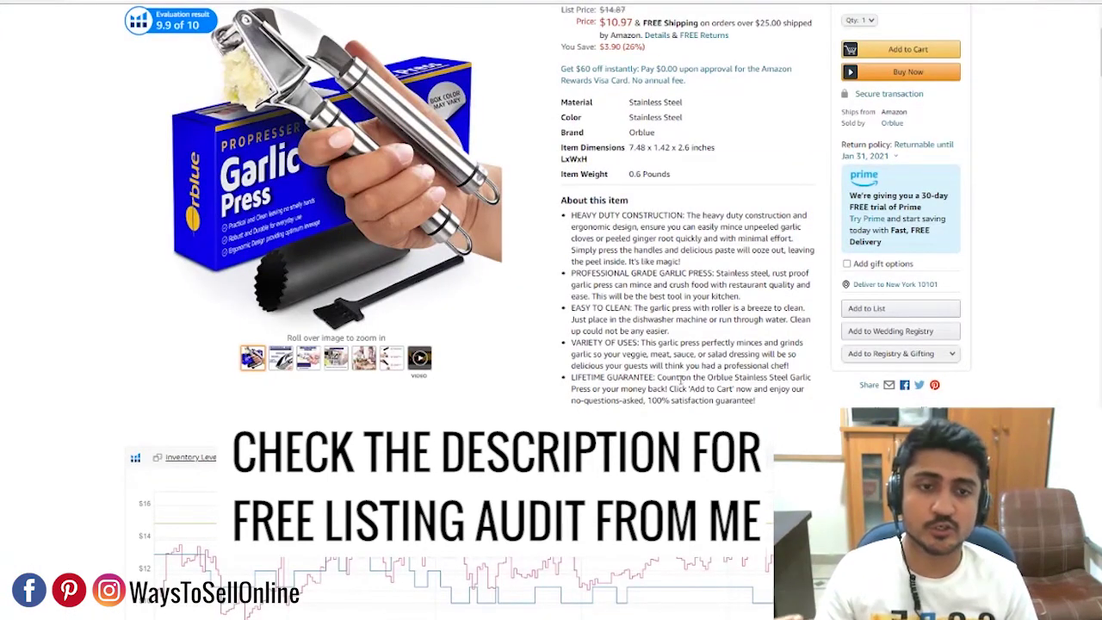
scroll(684, 344, up, 2)
drag(561, 58, 753, 117)
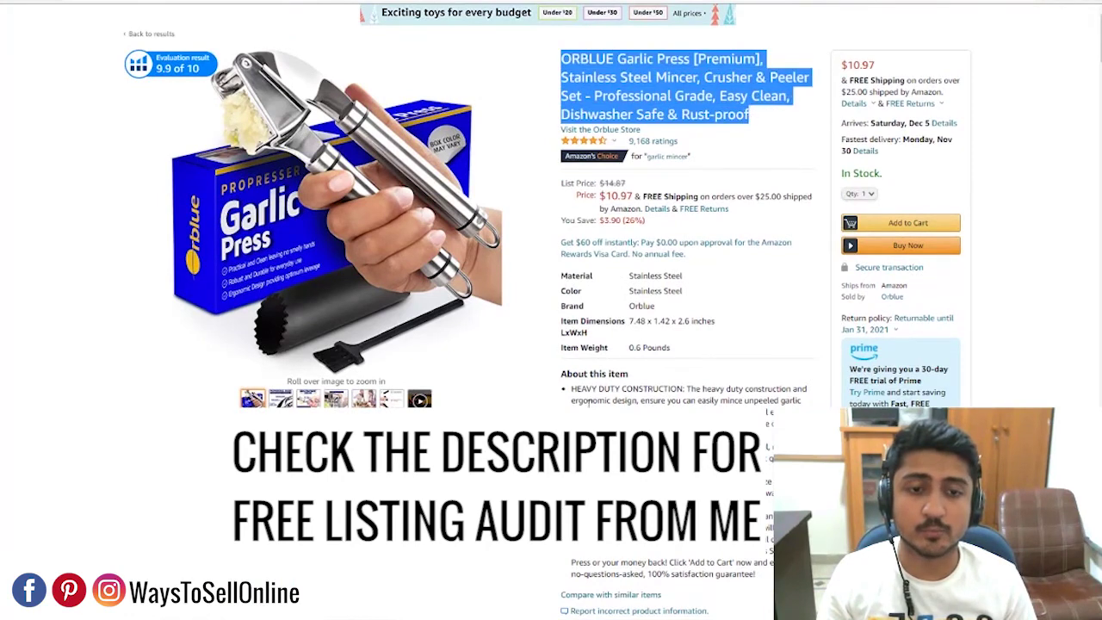
drag(571, 388, 755, 573)
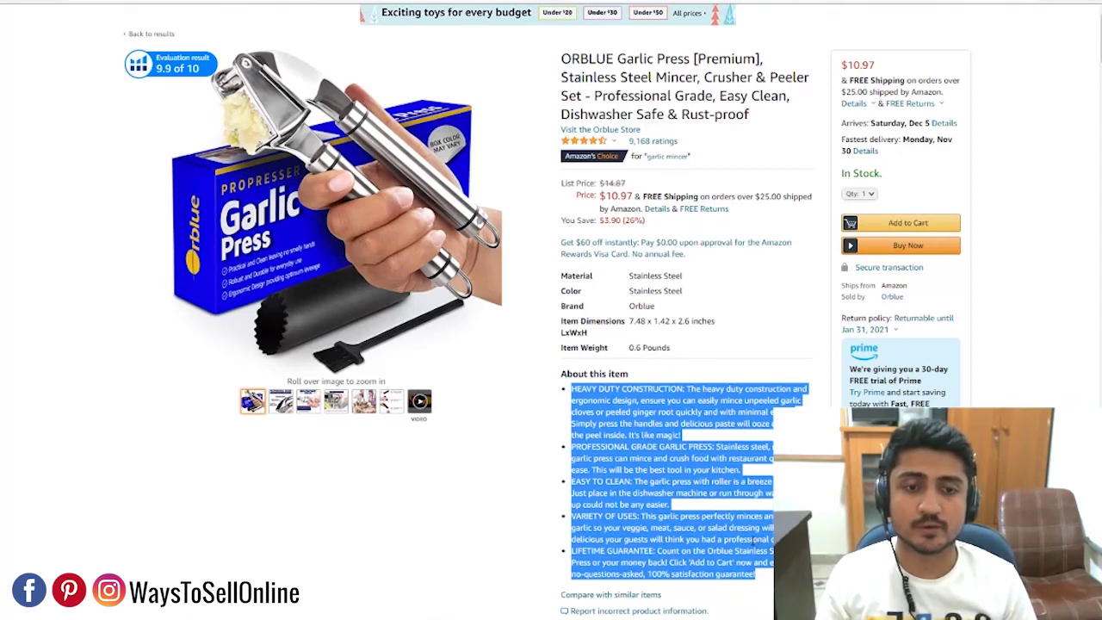
click(756, 549)
- Check the ORBLUE title and bullet points for keywords such as garlic press, stainless steel mincer, crusher, peeler and rust proof
drag(617, 58, 694, 59)
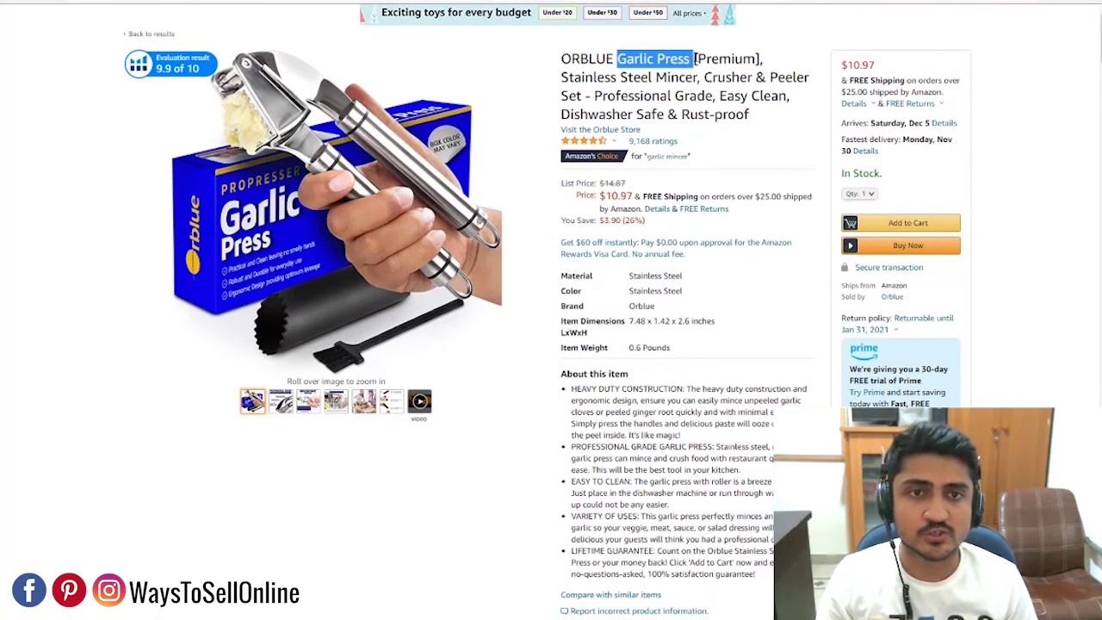
drag(566, 78, 801, 78)
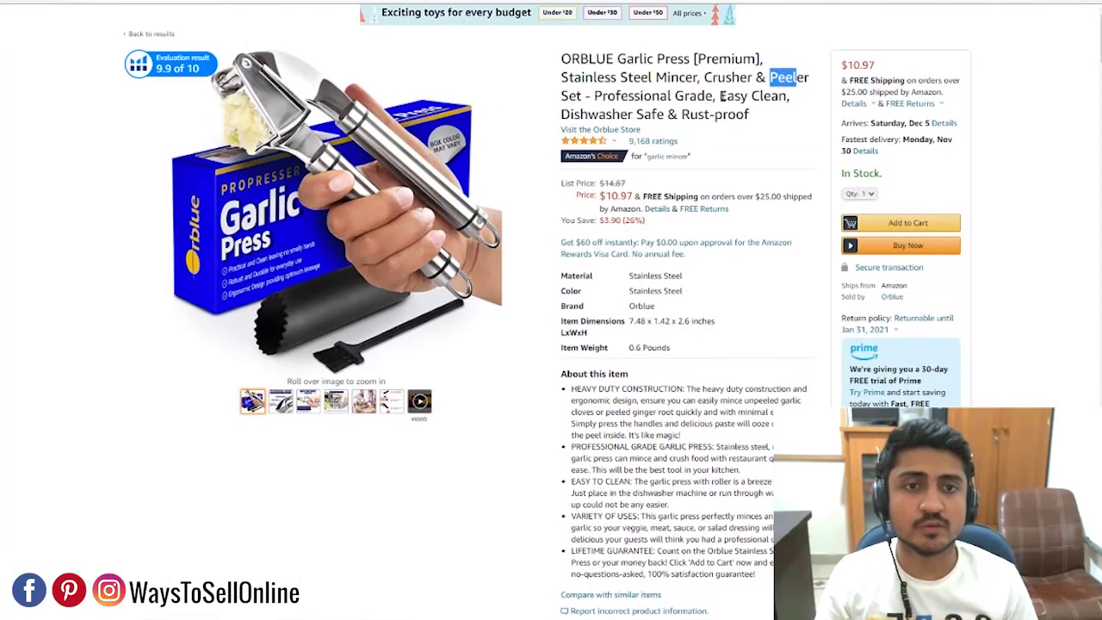
scroll(608, 312, down, 2)
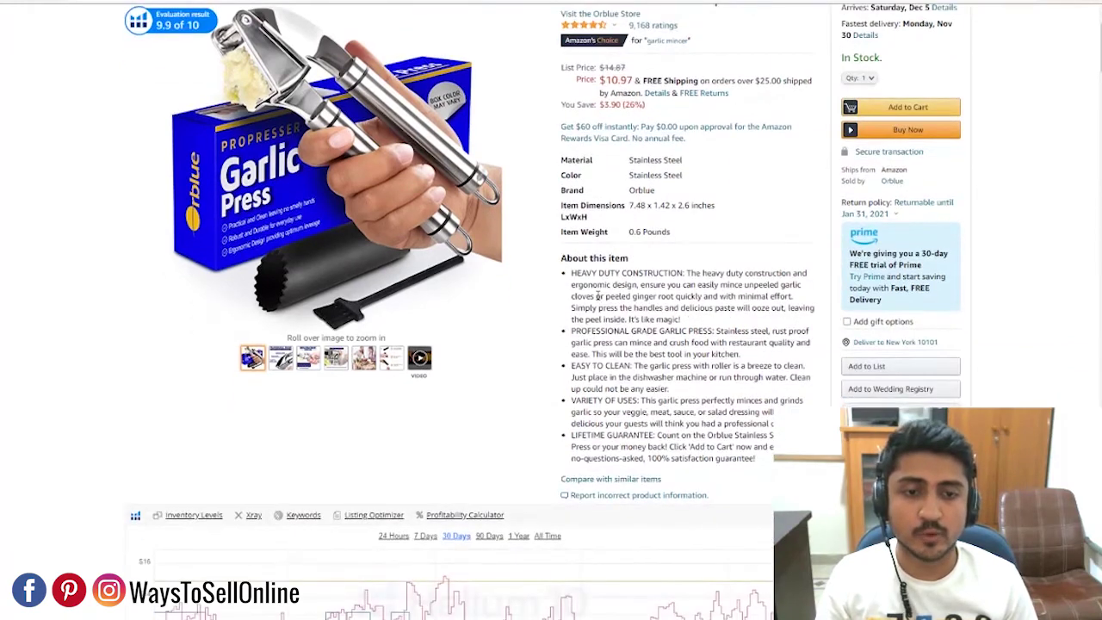
scroll(598, 296, down, 1)
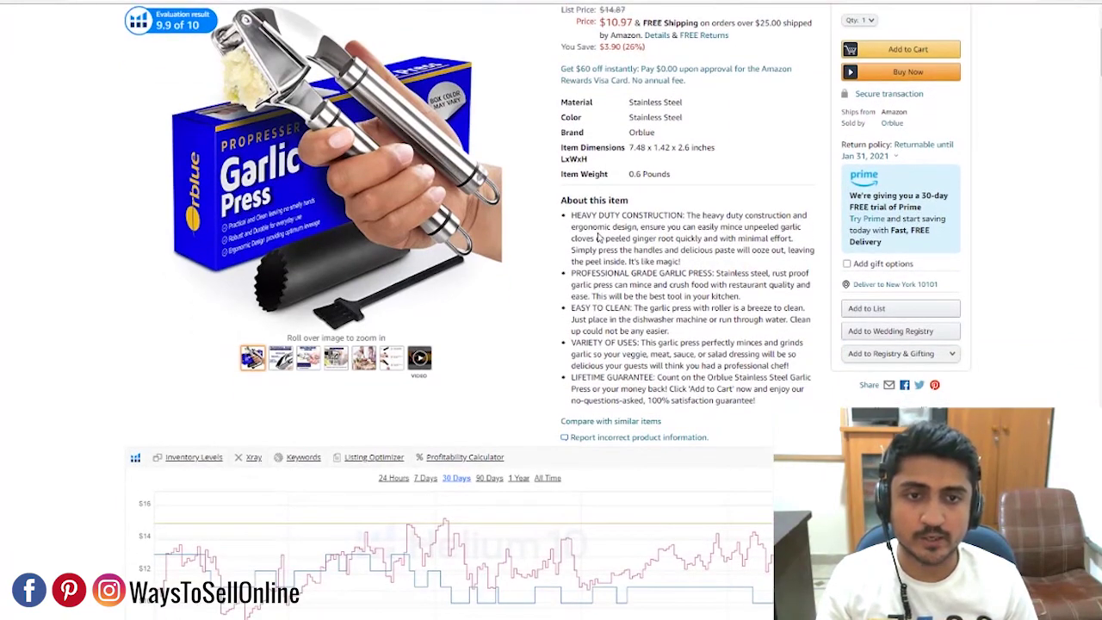
drag(630, 273, 809, 273)
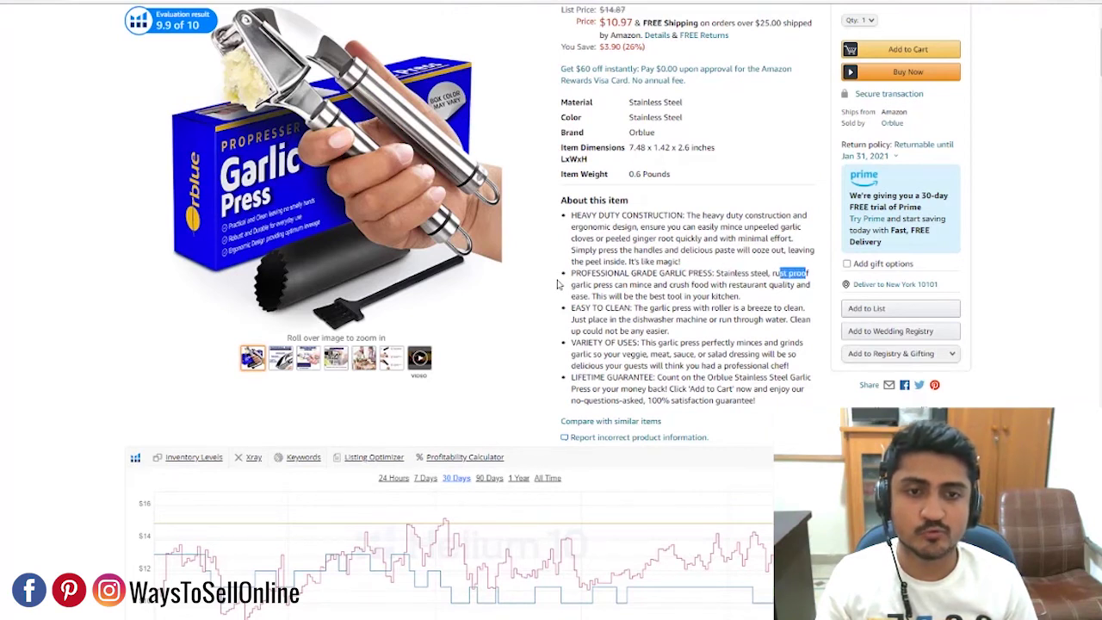
drag(572, 284, 709, 284)
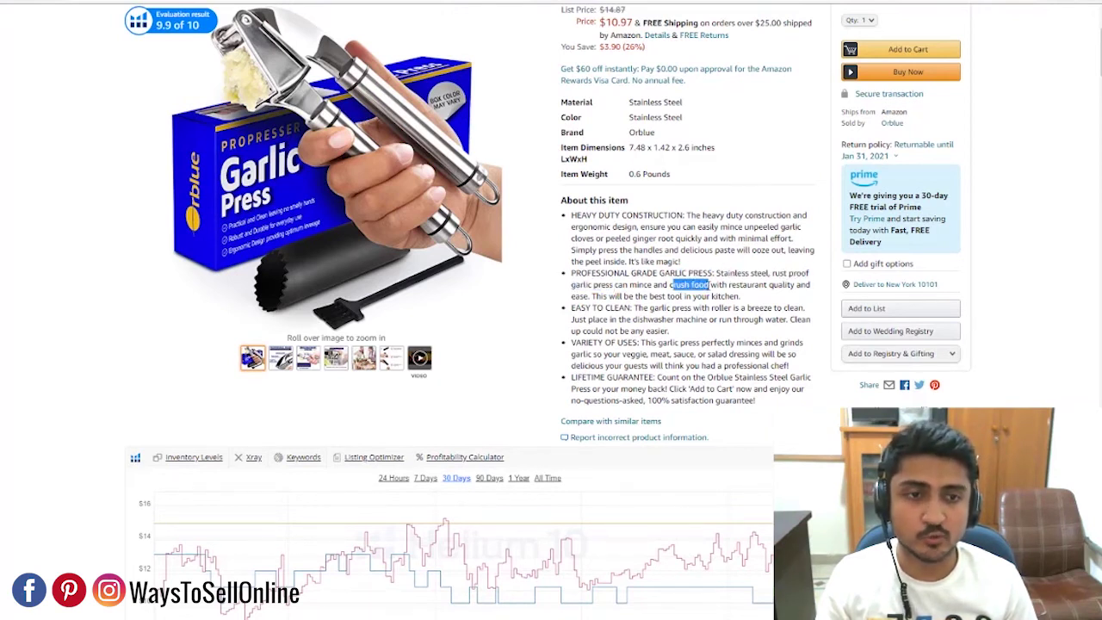
drag(650, 308, 694, 308)
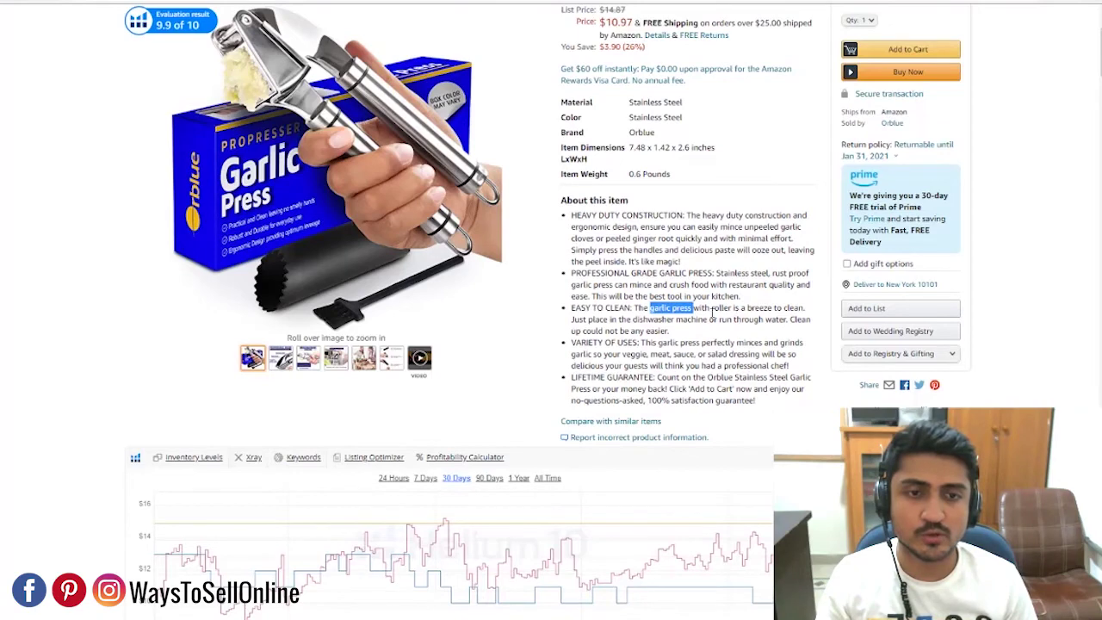
- Examine the illustrated product description further down the ORBLUE listing for keywords such as garlic press
scroll(678, 352, down, 3)
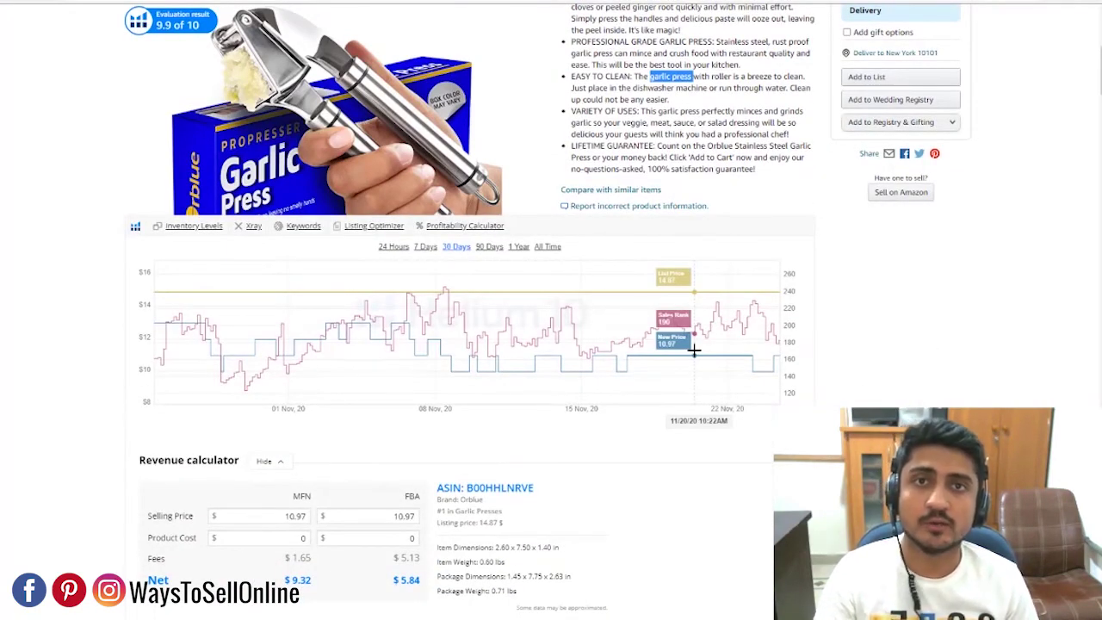
scroll(688, 362, down, 10)
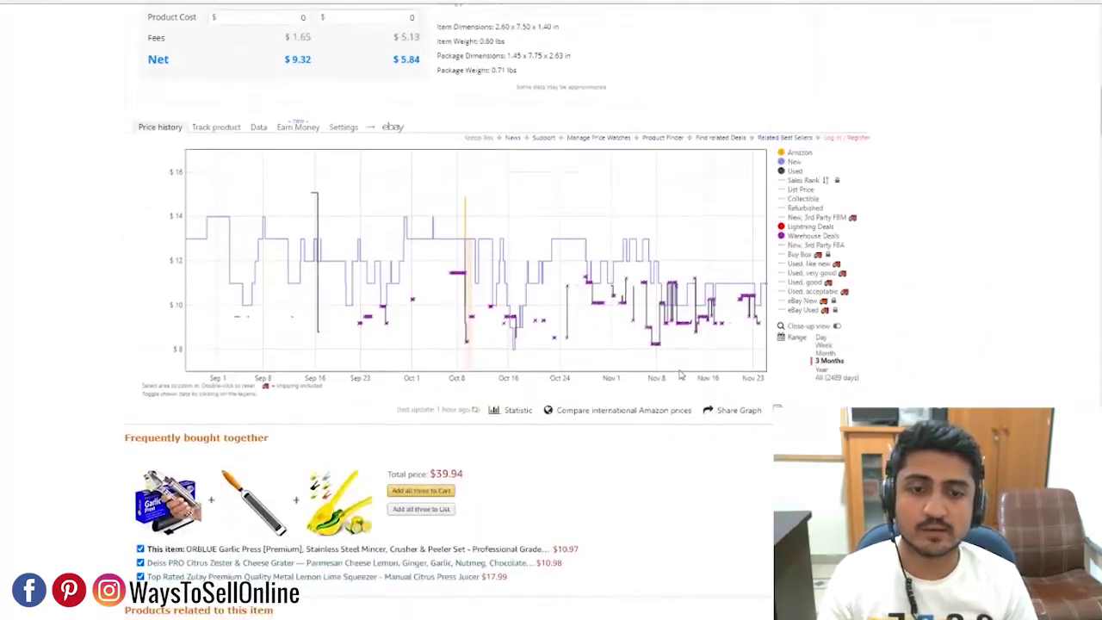
scroll(681, 376, down, 6)
scroll(678, 371, down, 15)
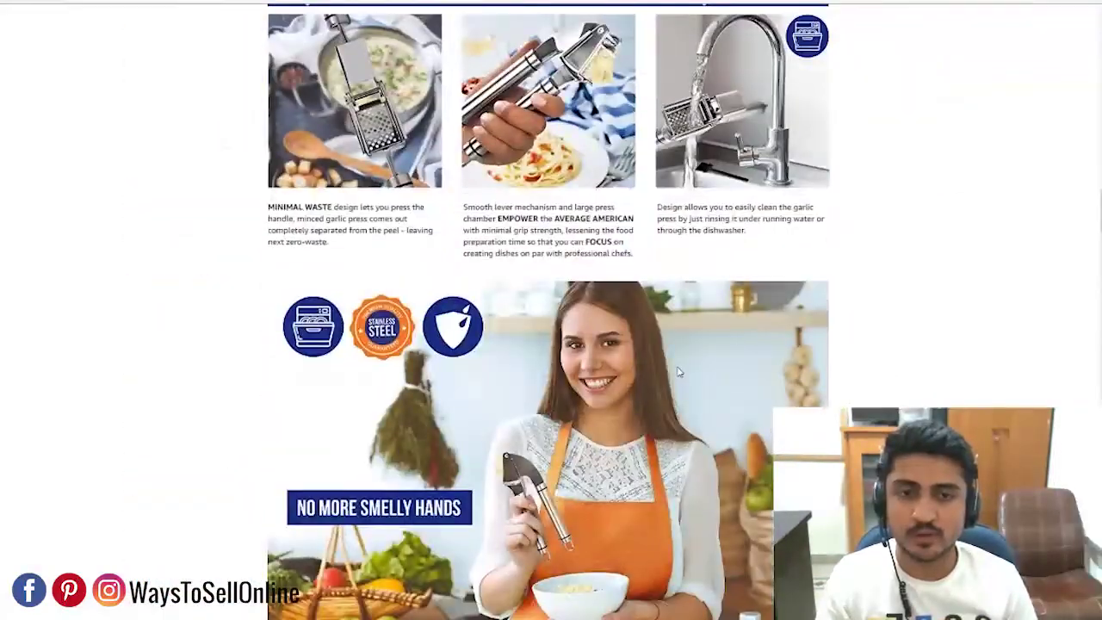
scroll(678, 368, up, 10)
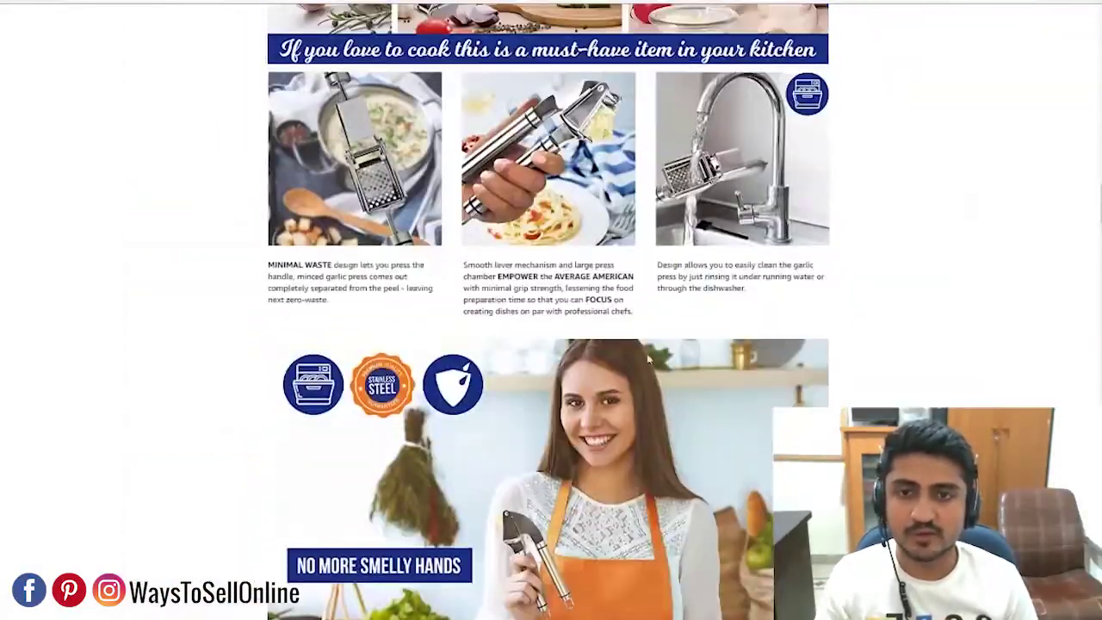
drag(268, 325, 480, 333)
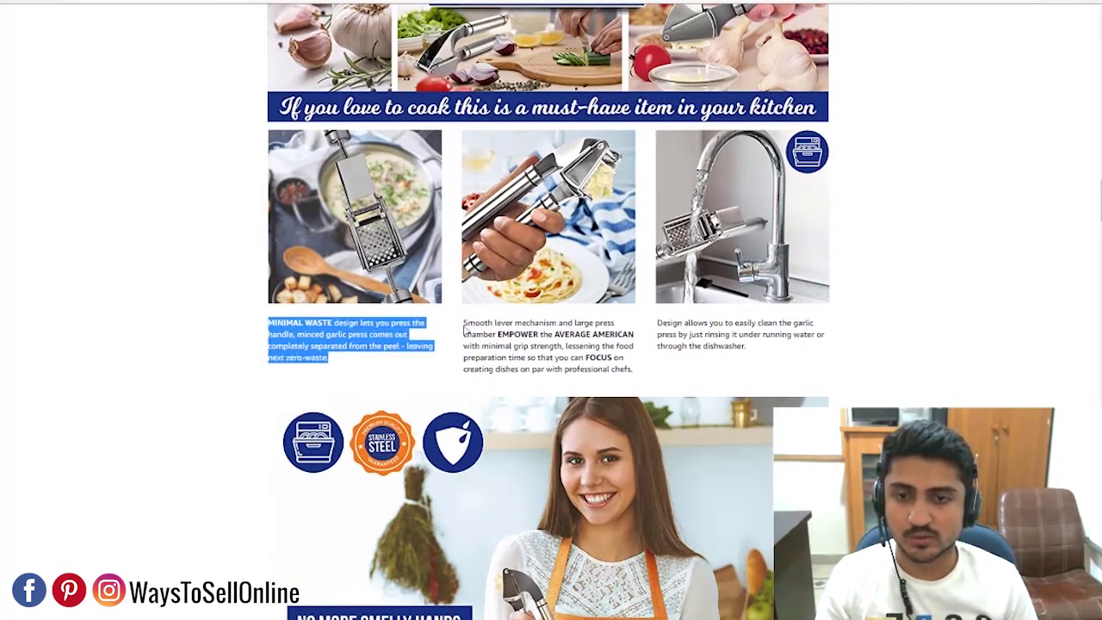
drag(326, 335, 367, 335)
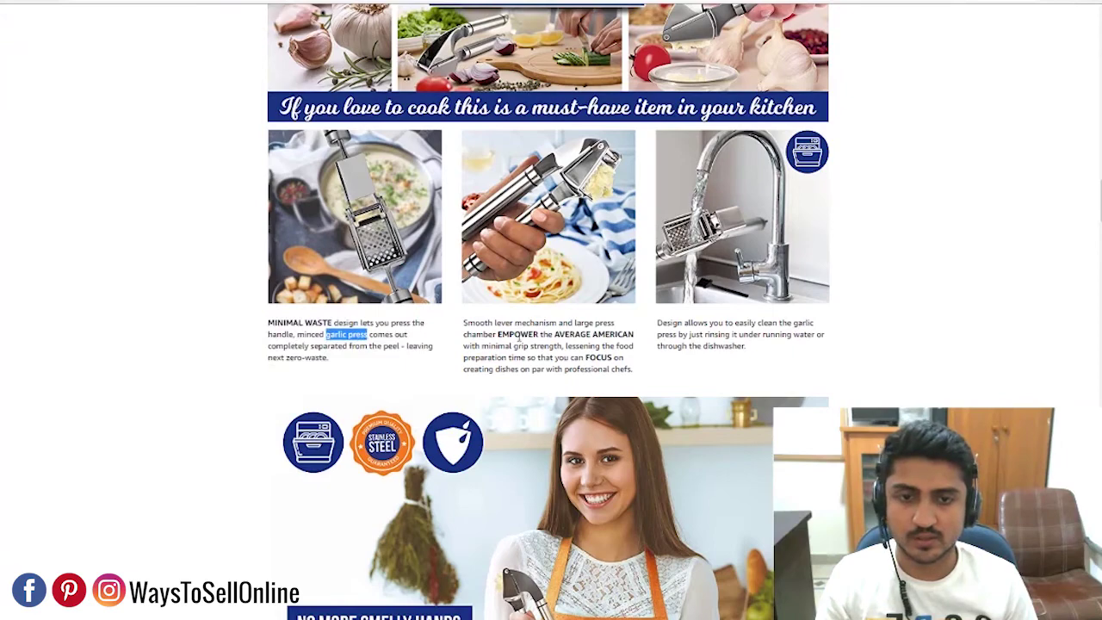
- Check the lower part of the ORBLUE product description for the keywords minced garlic and Garlic Peeler
scroll(519, 335, down, 6)
drag(761, 308, 819, 313)
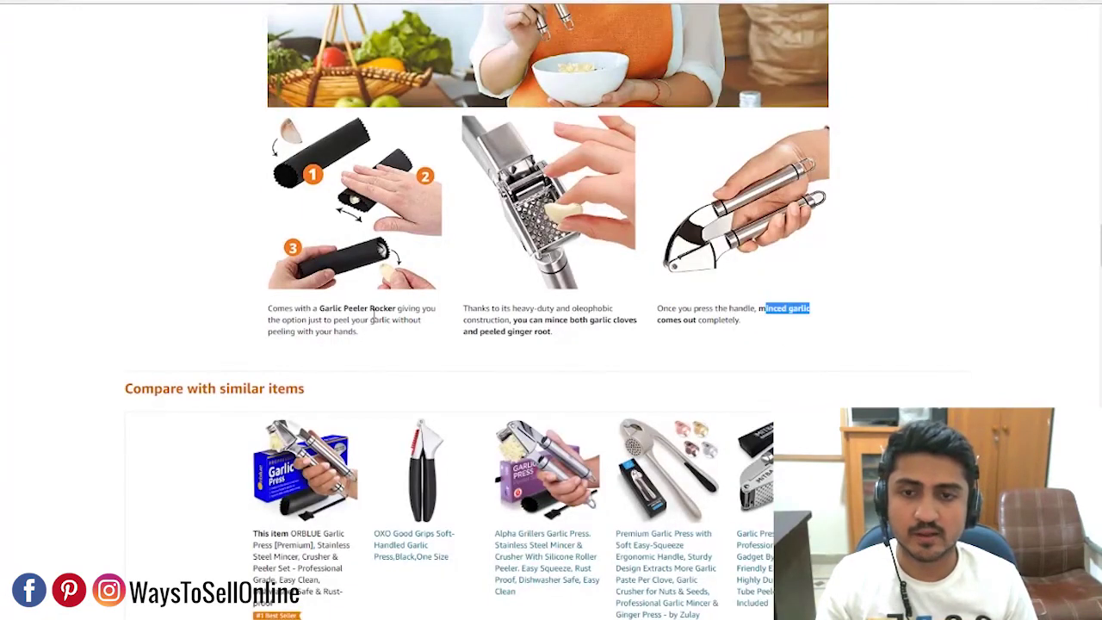
drag(326, 308, 370, 309)
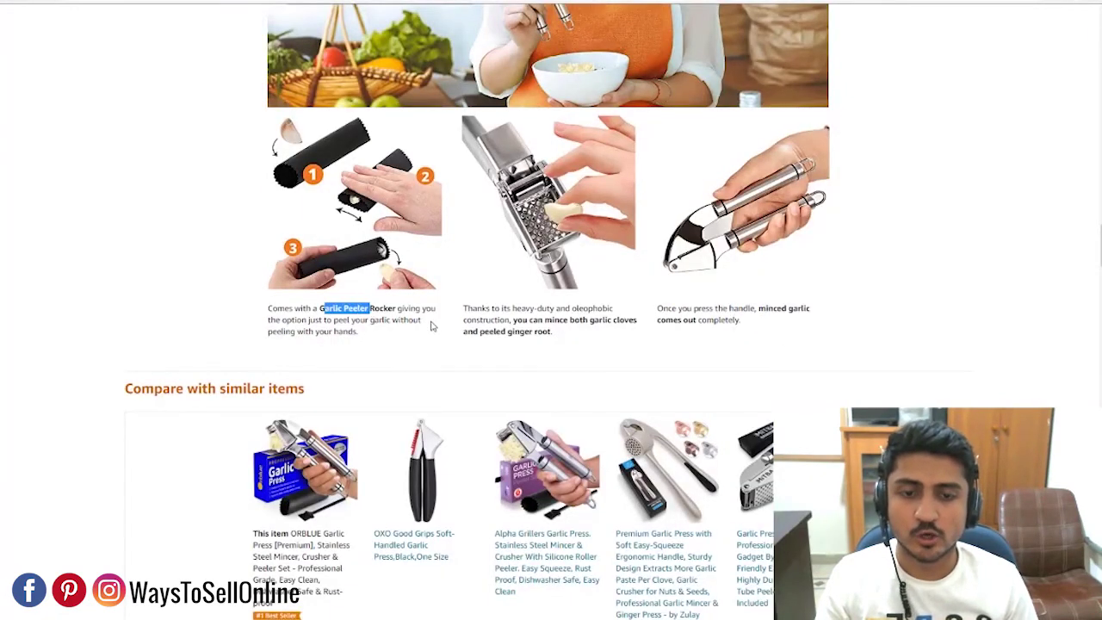
scroll(432, 321, down, 3)
scroll(426, 316, up, 6)
scroll(423, 312, up, 20)
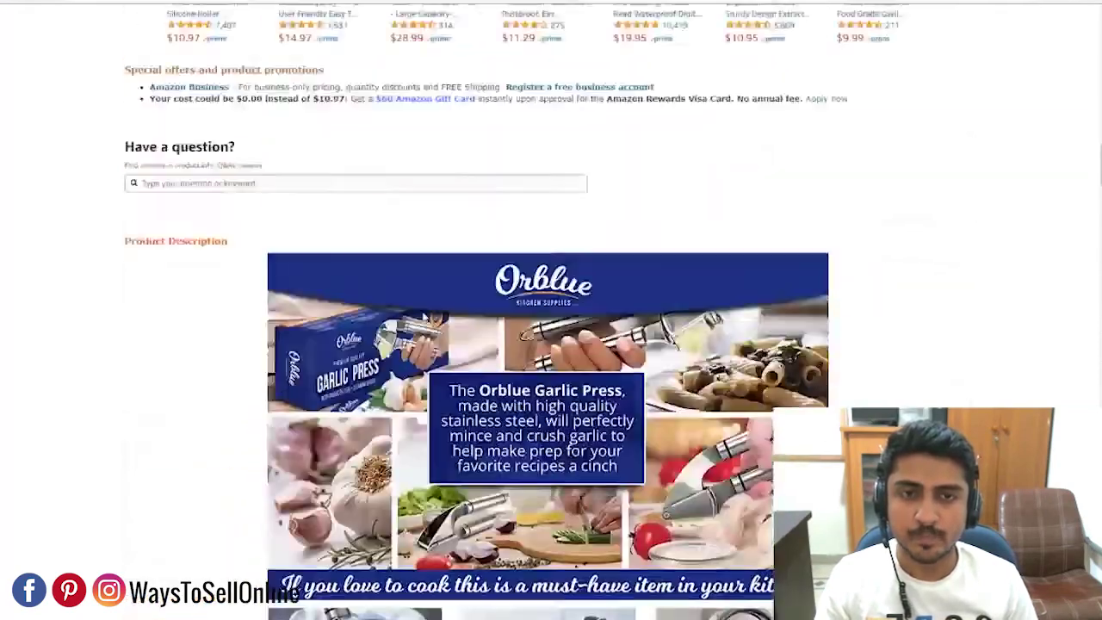
scroll(421, 314, up, 4)
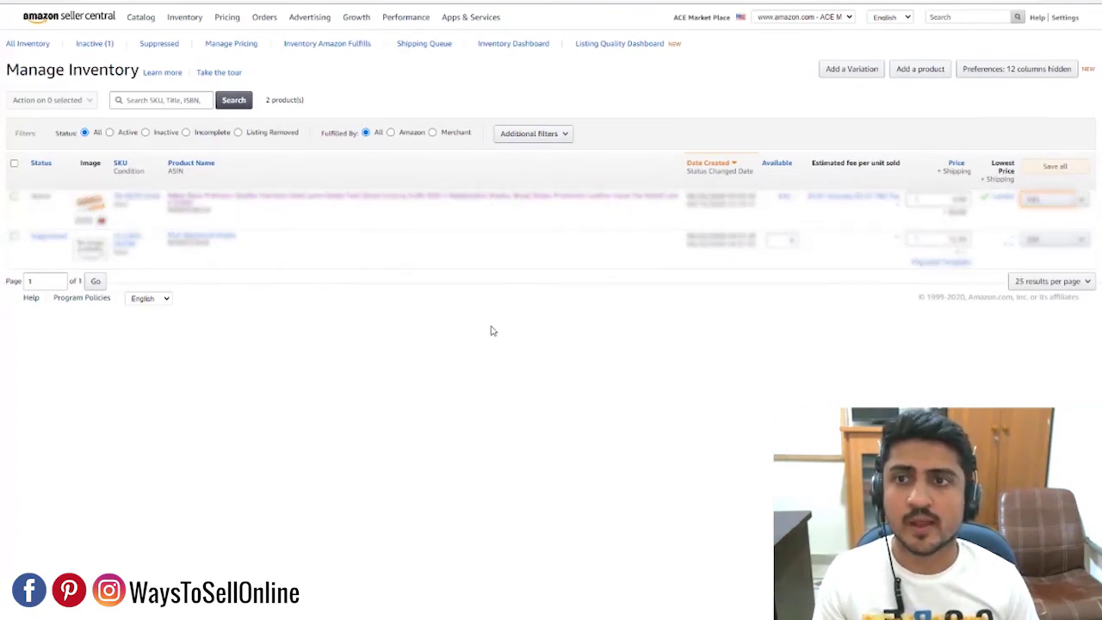
- In Amazon Seller Central, open the bread lame listing's keyword settings and activate the Search Terms field for entry
mouse_move(185, 19)
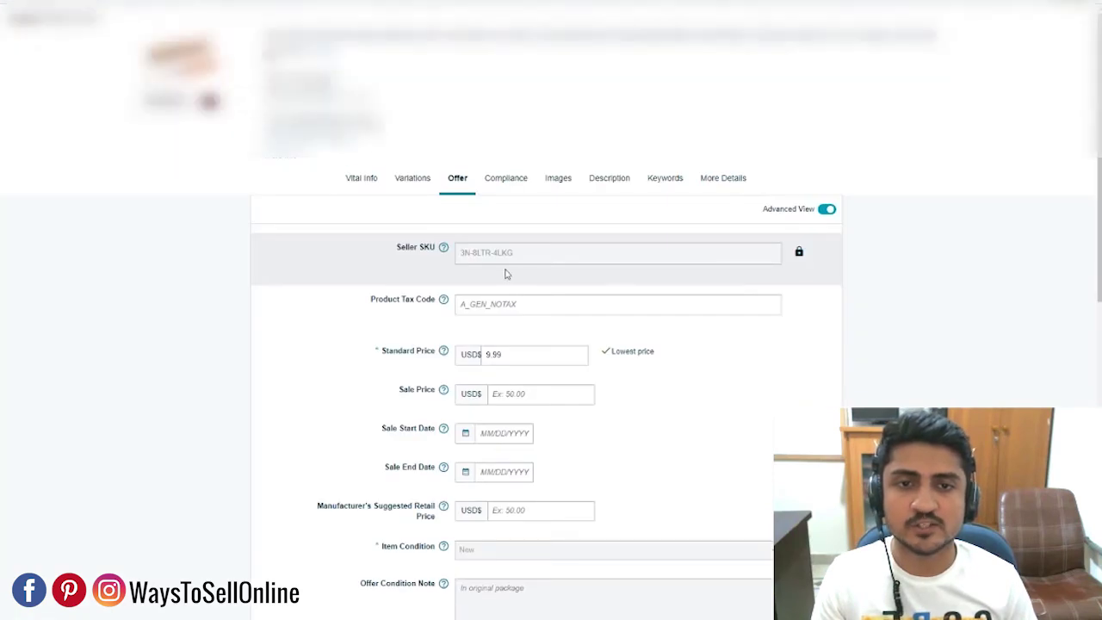
click(663, 181)
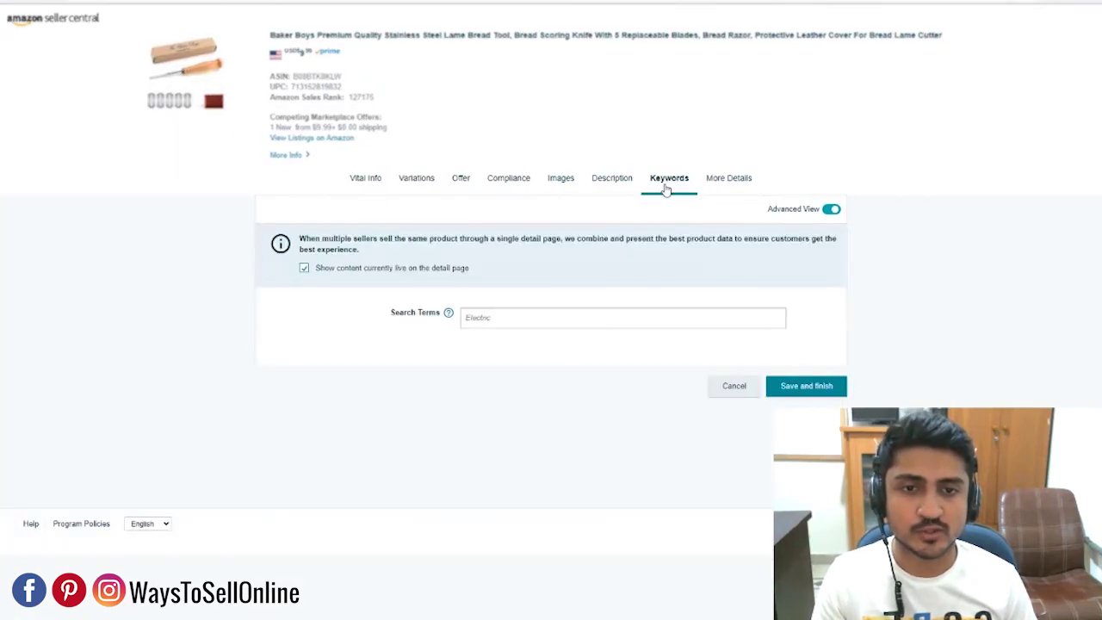
triple_click(415, 312)
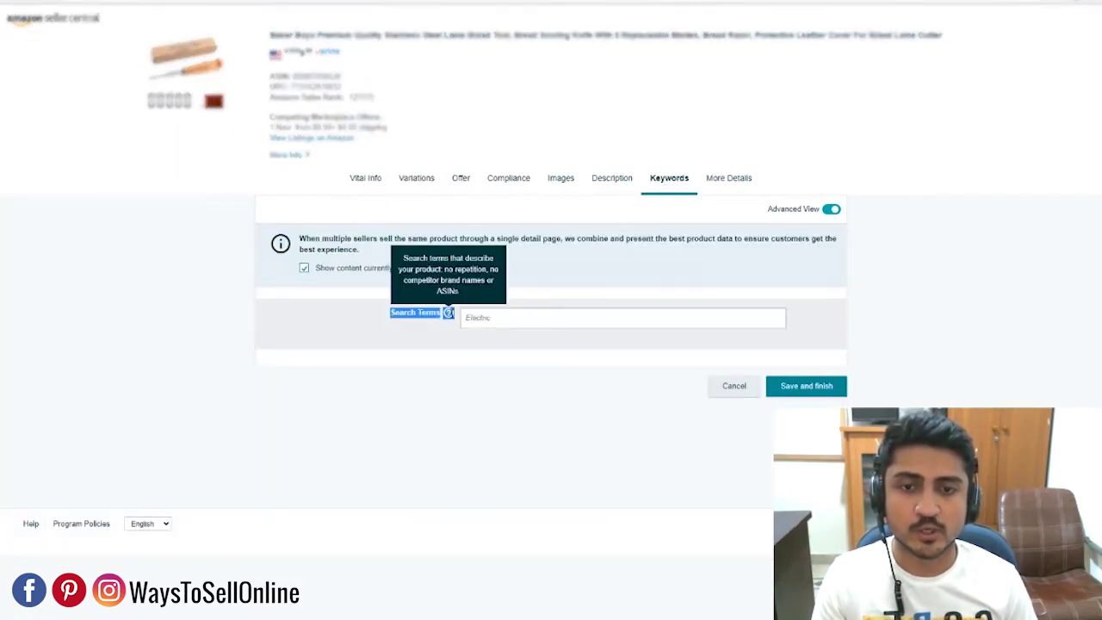
click(517, 318)
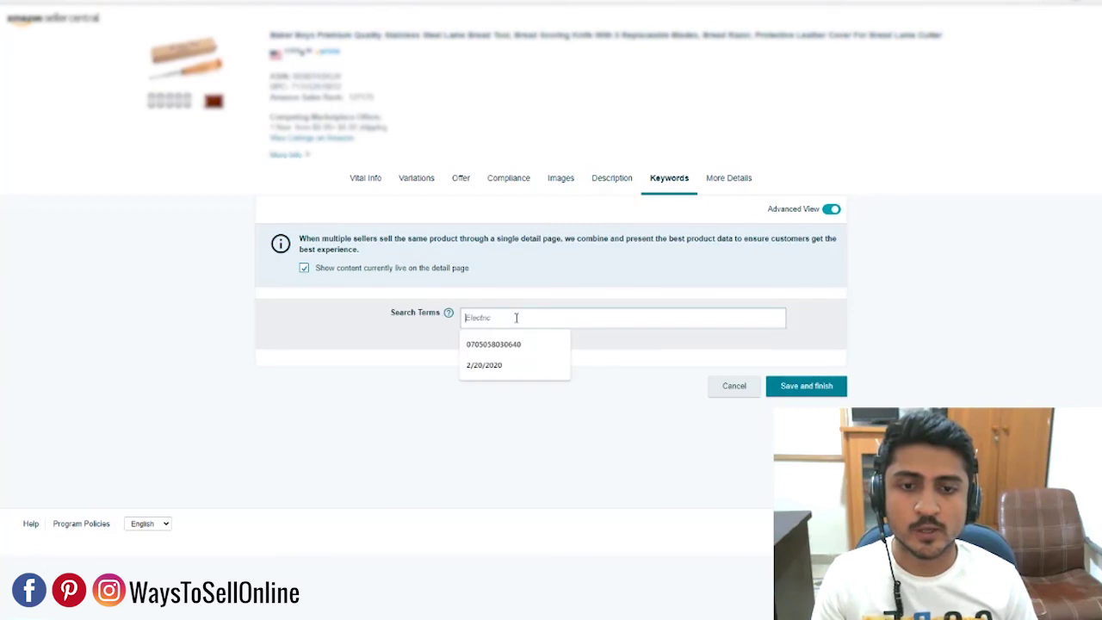
click(590, 340)
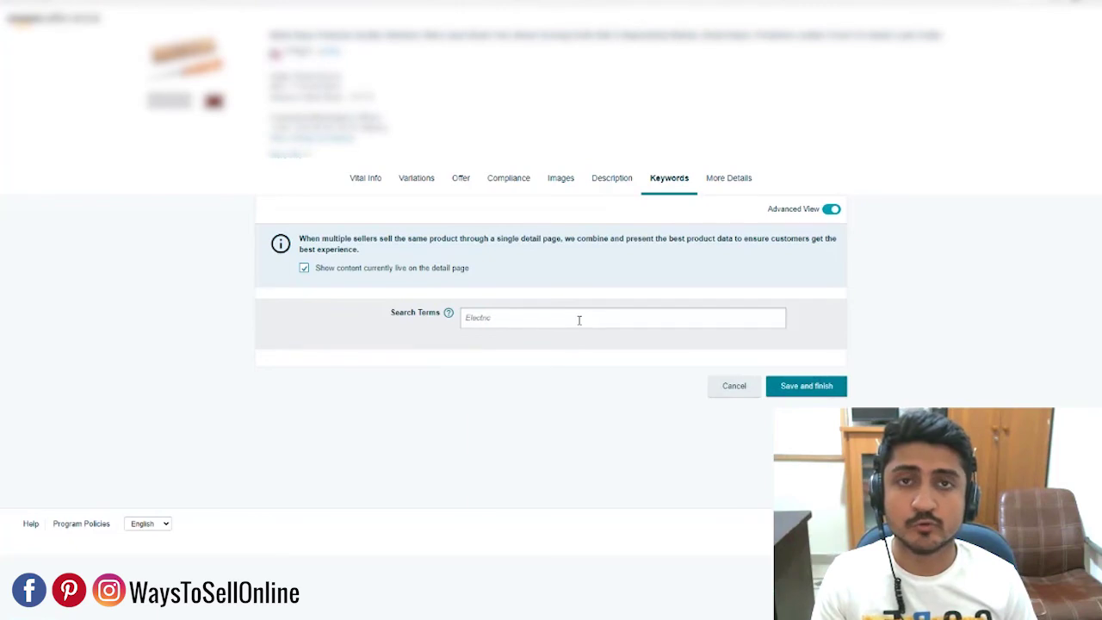
click(499, 320)
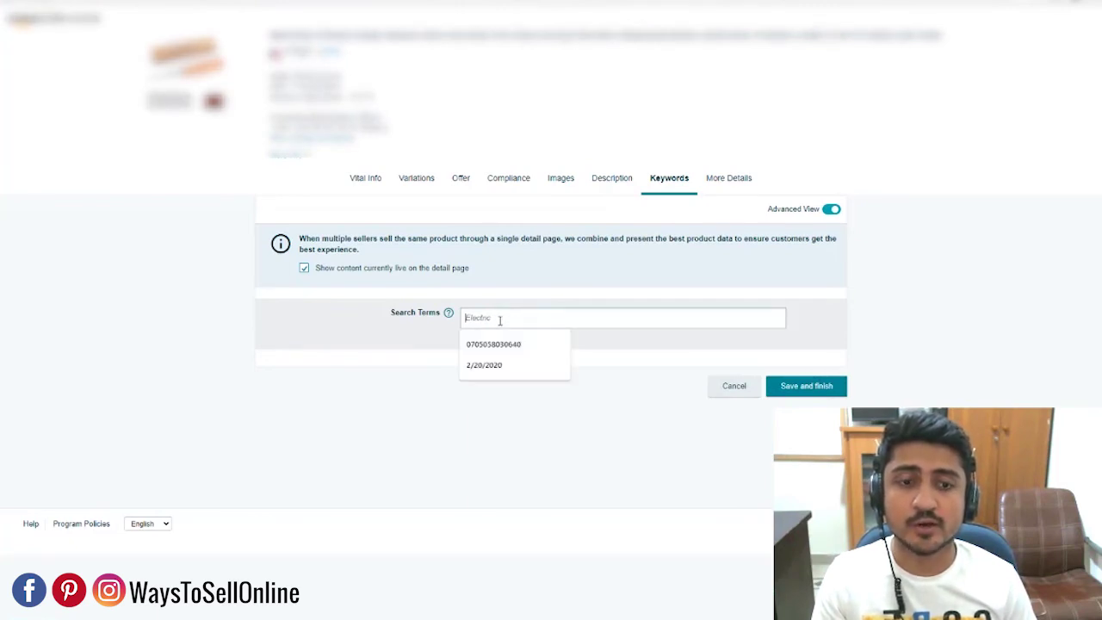